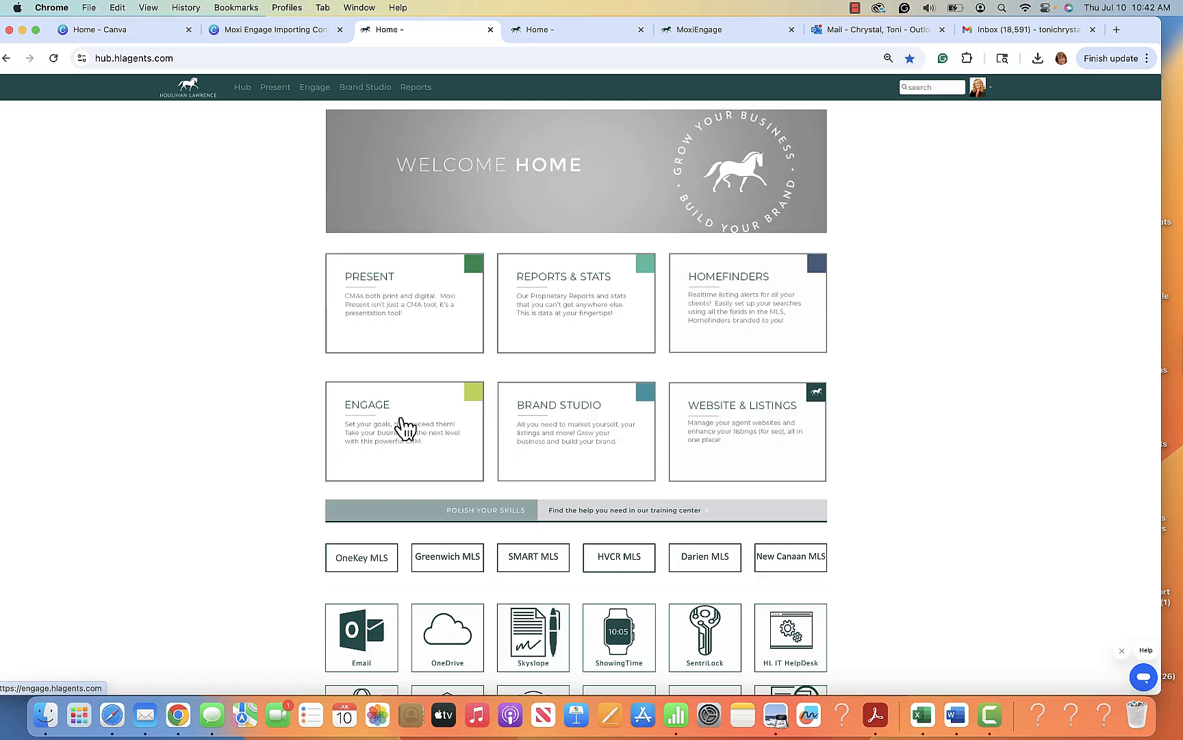
Open Engage in its agent view and browse the contacts in the My People list
left_click(410, 423)
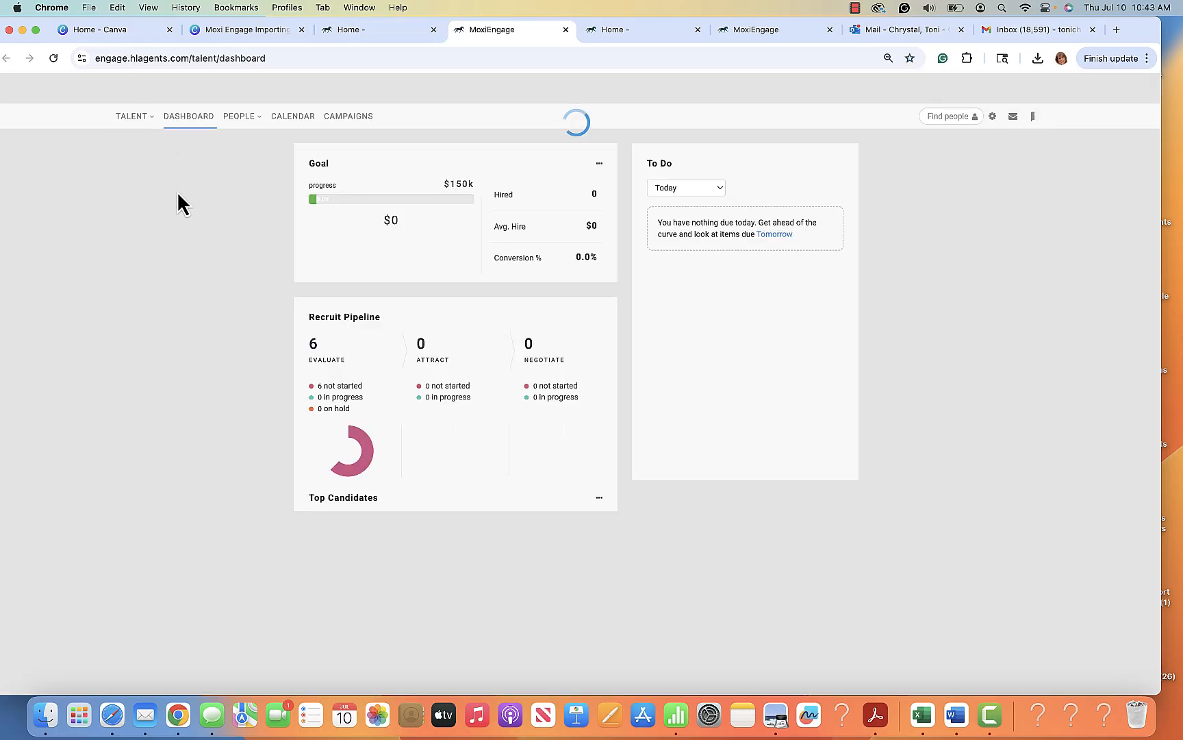
left_click(142, 122)
left_click(134, 138)
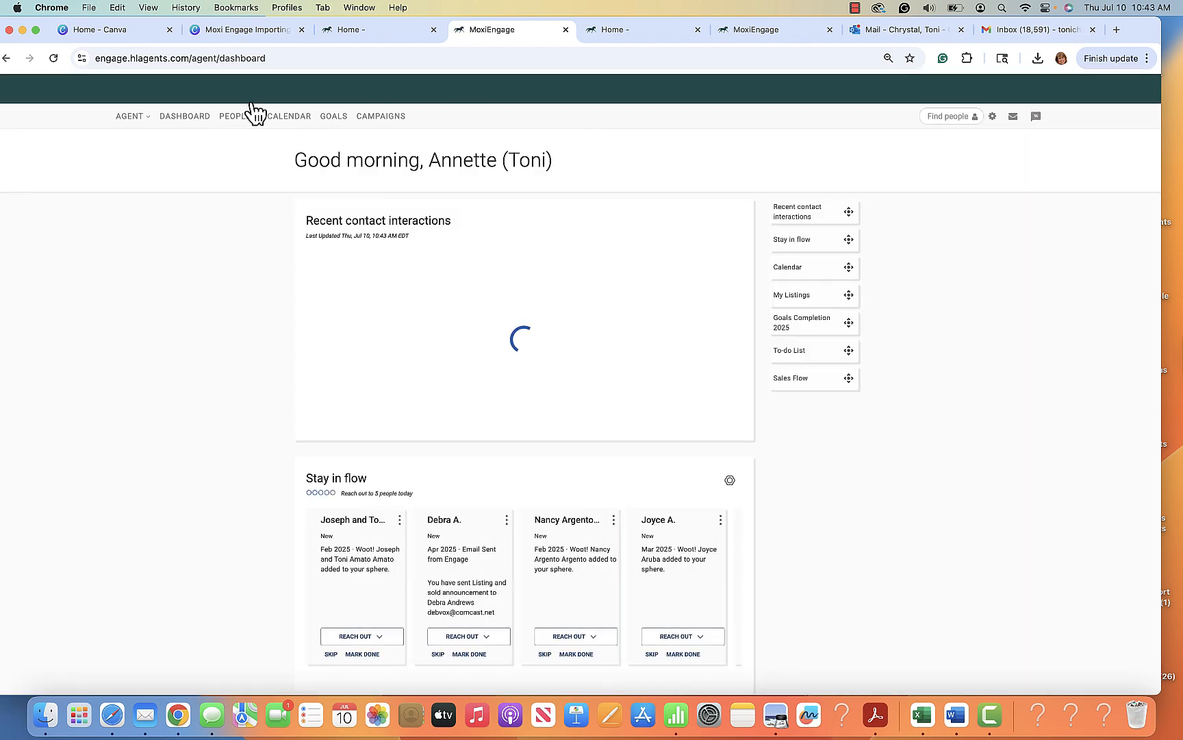
left_click(254, 114)
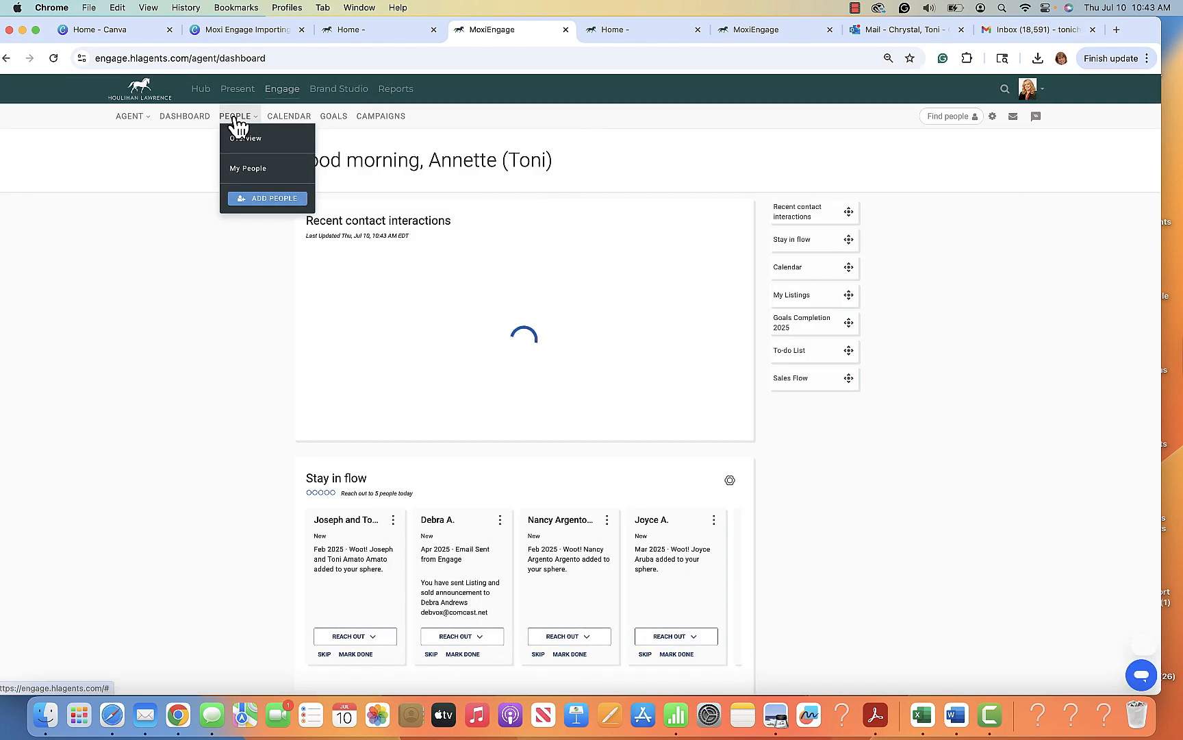
left_click(250, 169)
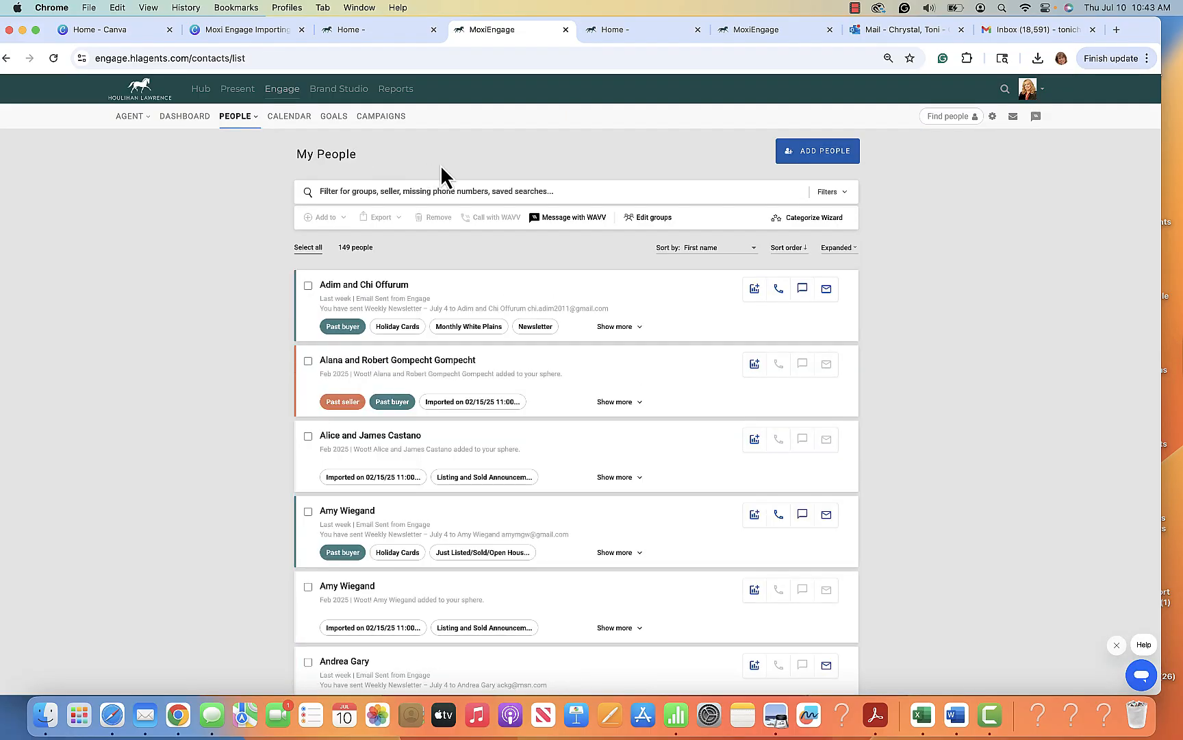
scroll(505, 580, "down", 9)
scroll(505, 581, "up", 10)
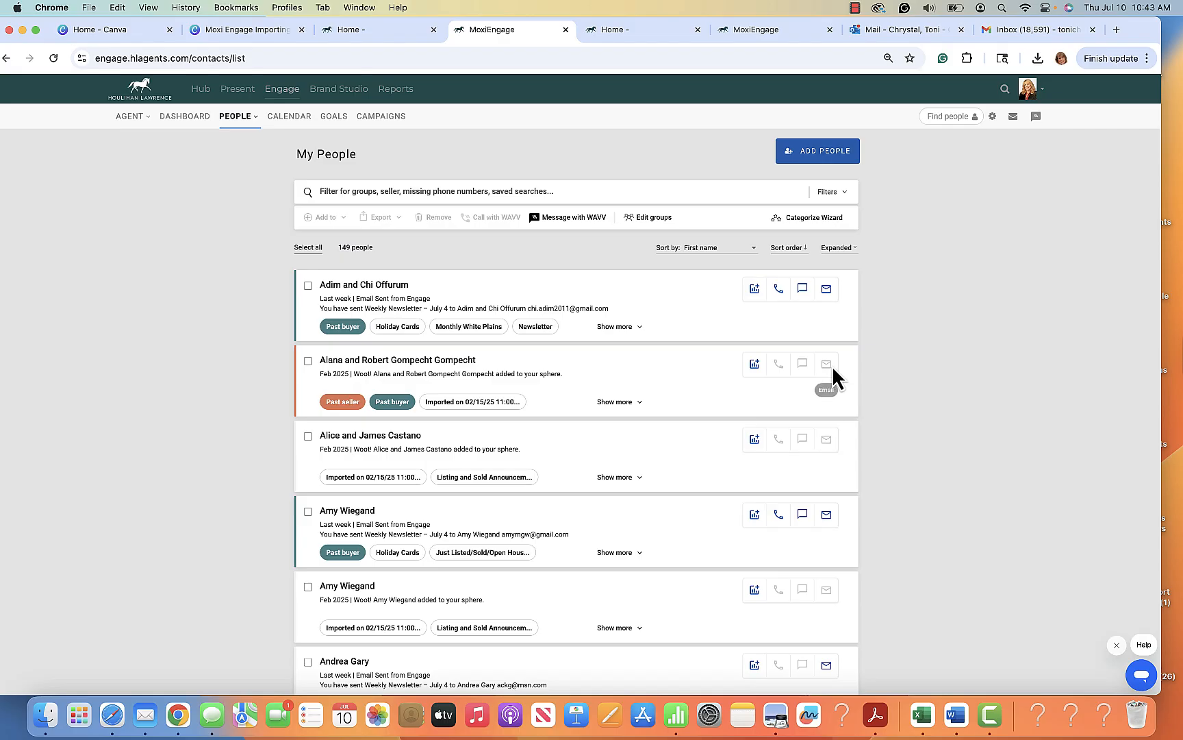
scroll(723, 414, "down", 10)
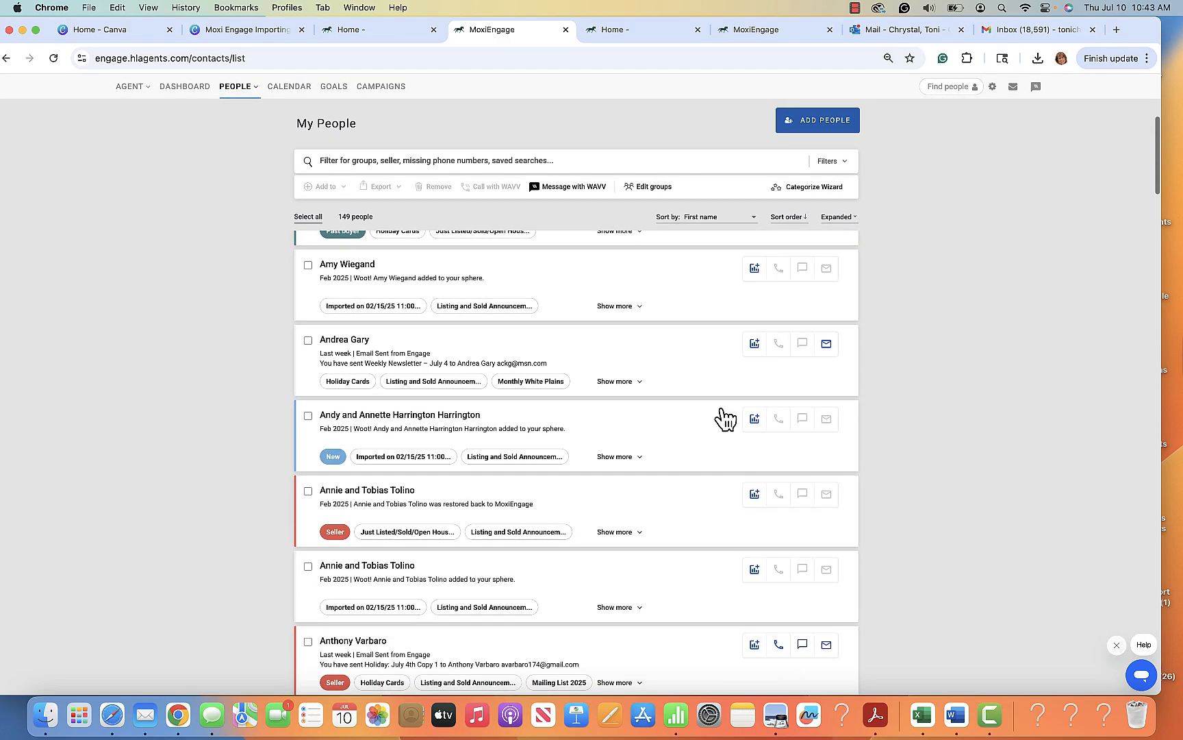
scroll(723, 415, "down", 2)
scroll(732, 404, "up", 3)
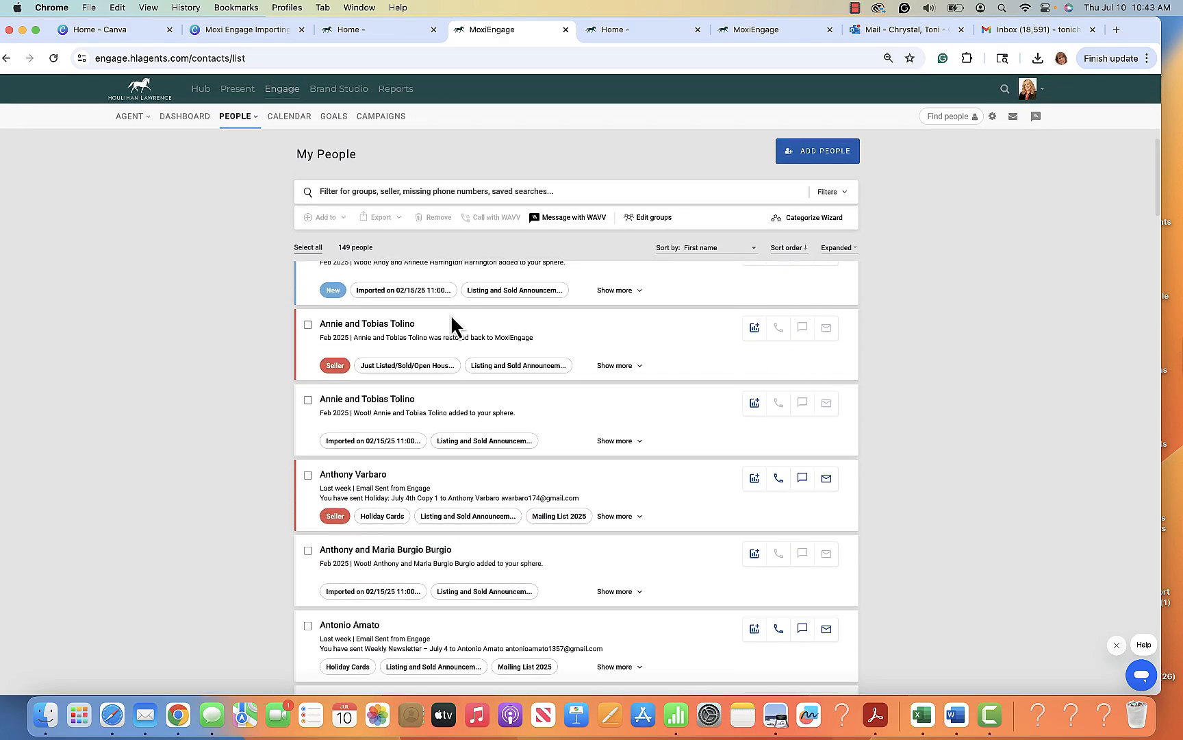
scroll(611, 322, "up", 9)
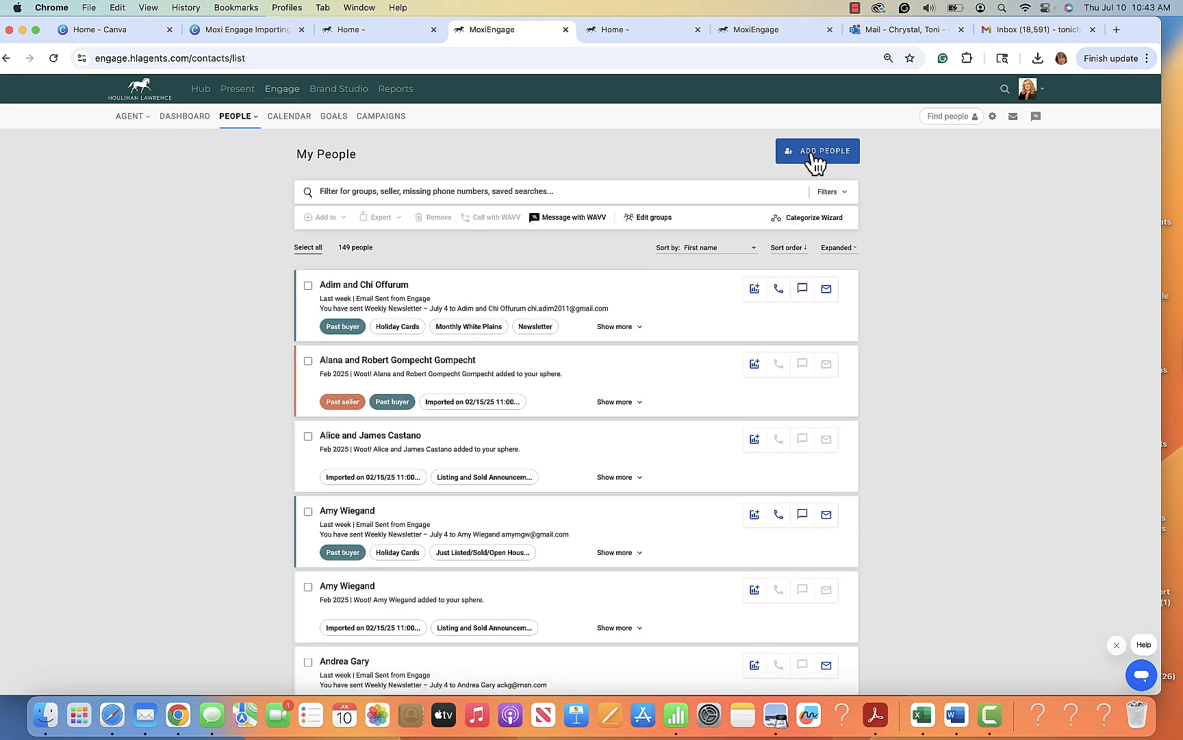
Look through the blank New Person form for adding a single contact and cancel it
left_click(815, 153)
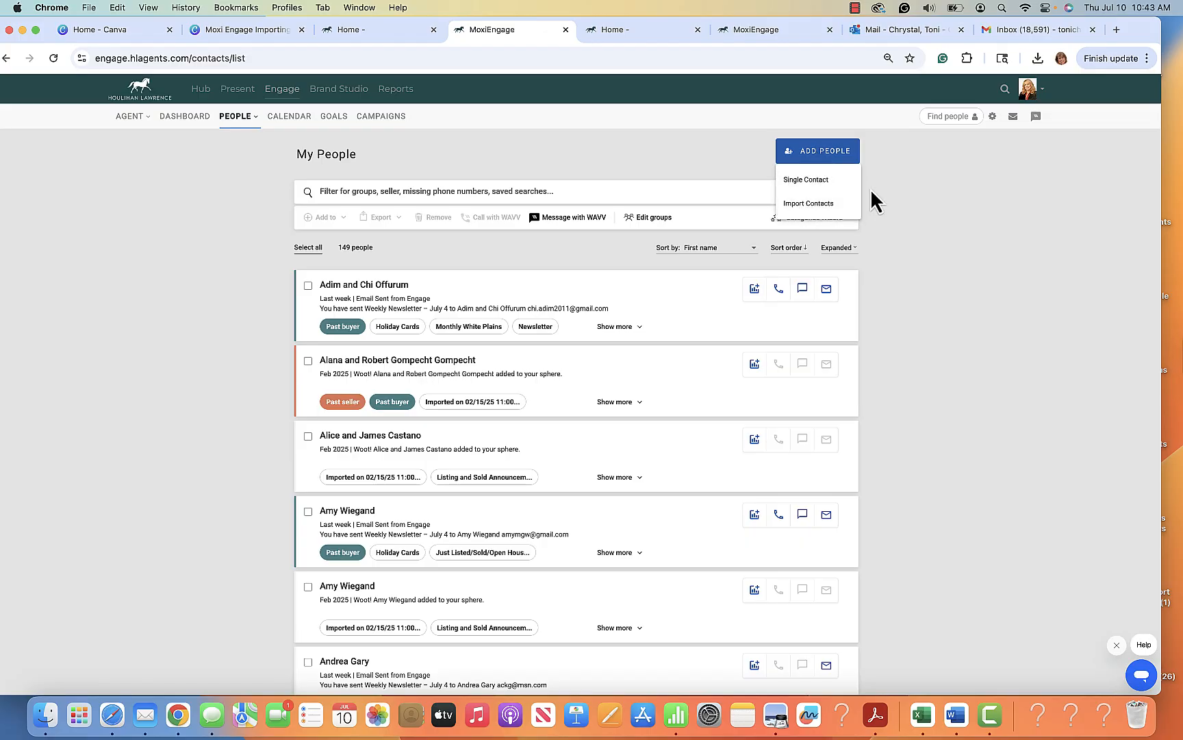
left_click(821, 188)
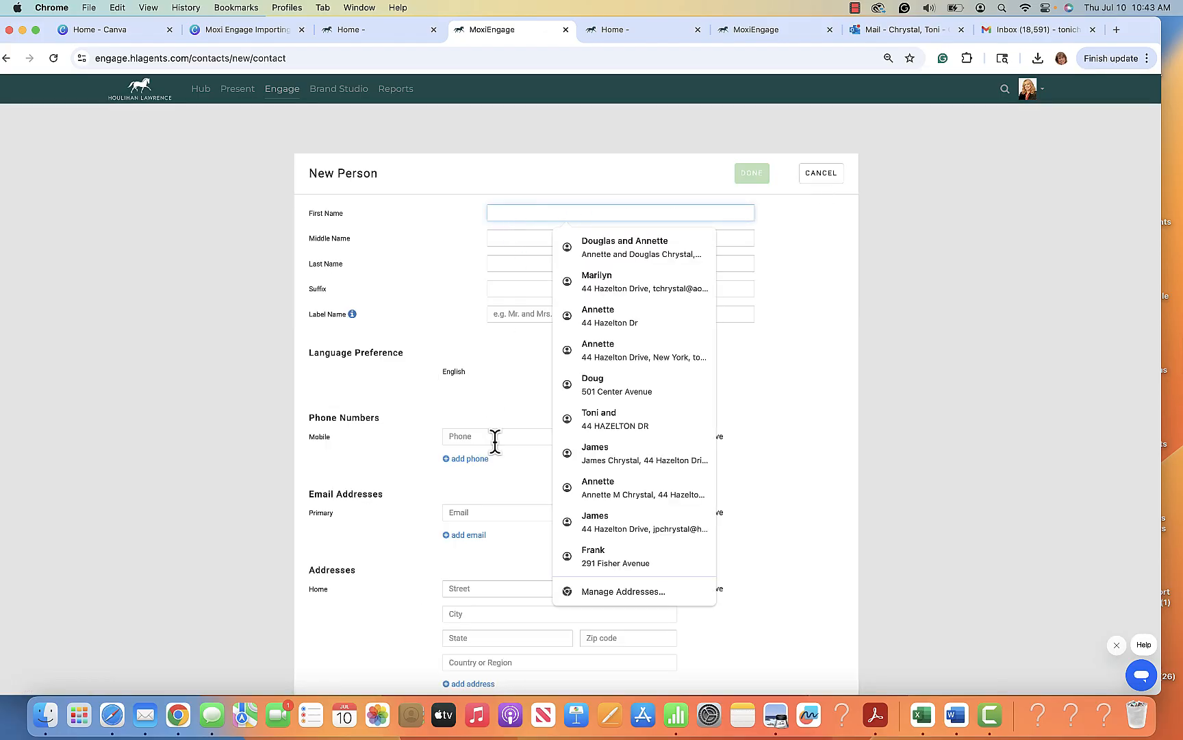
scroll(496, 441, "down", 10)
scroll(496, 441, "up", 10)
scroll(495, 439, "up", 1)
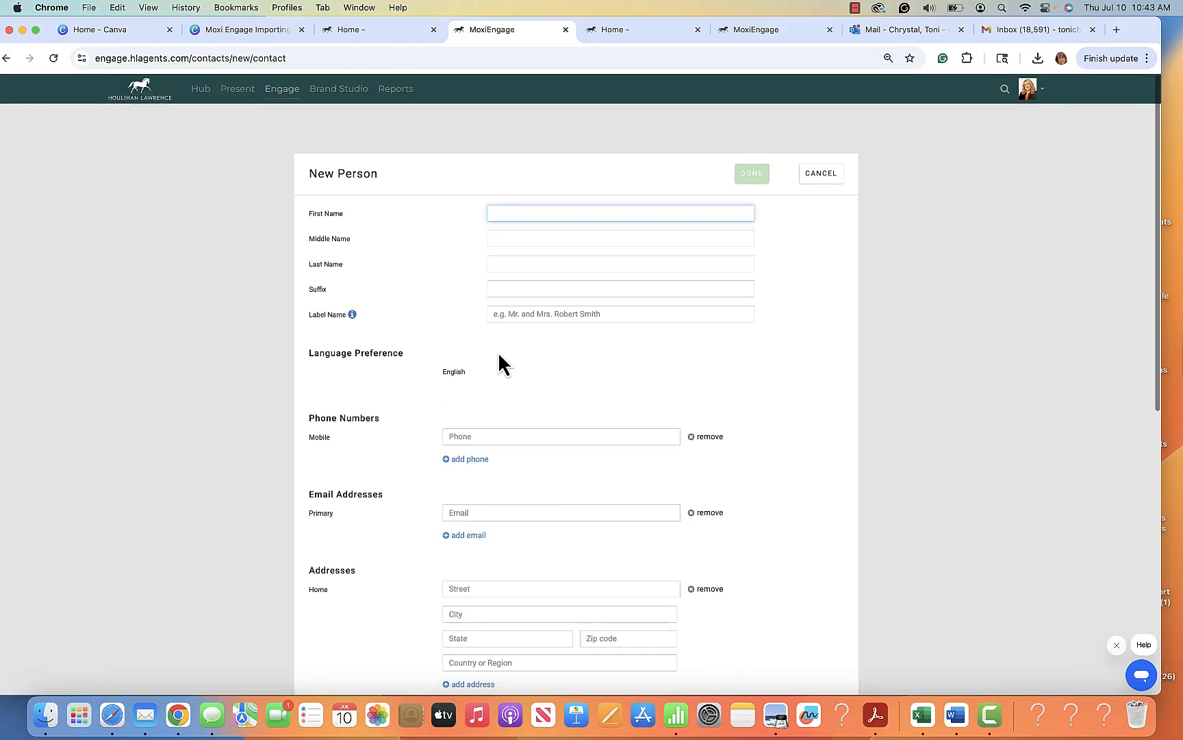
left_click(822, 175)
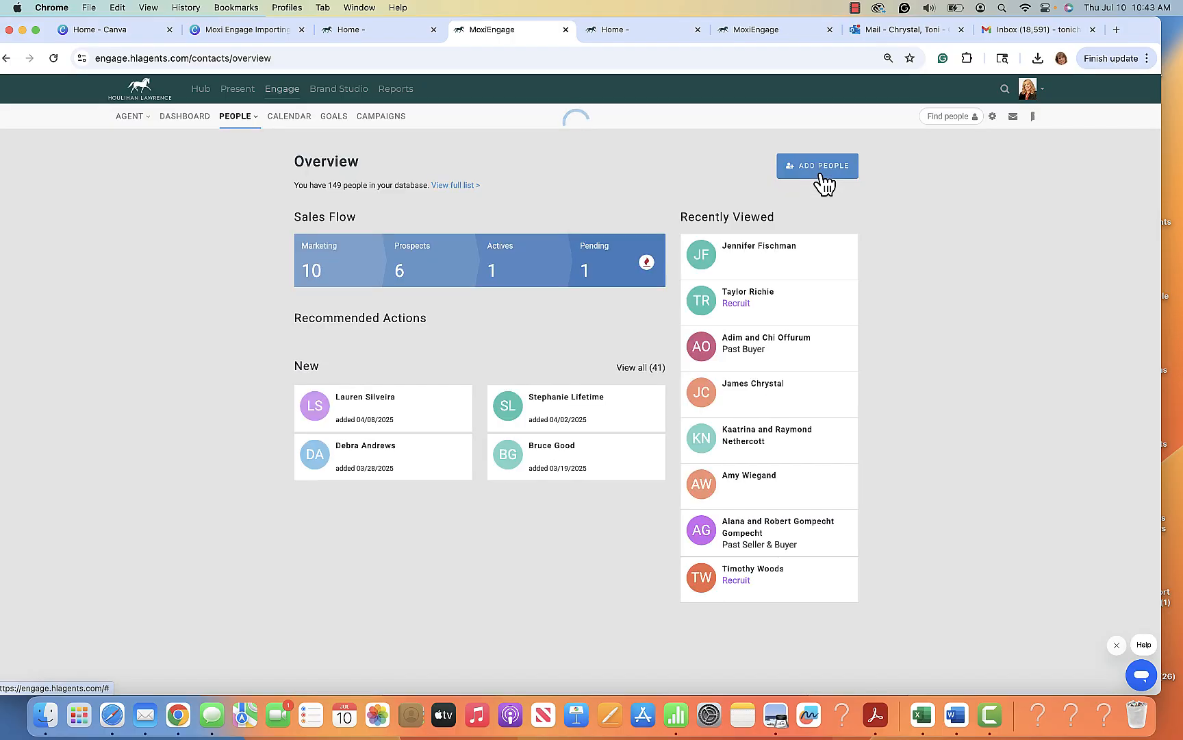
Return to the My People list and open the instructions for importing contacts
mouse_move(242, 118)
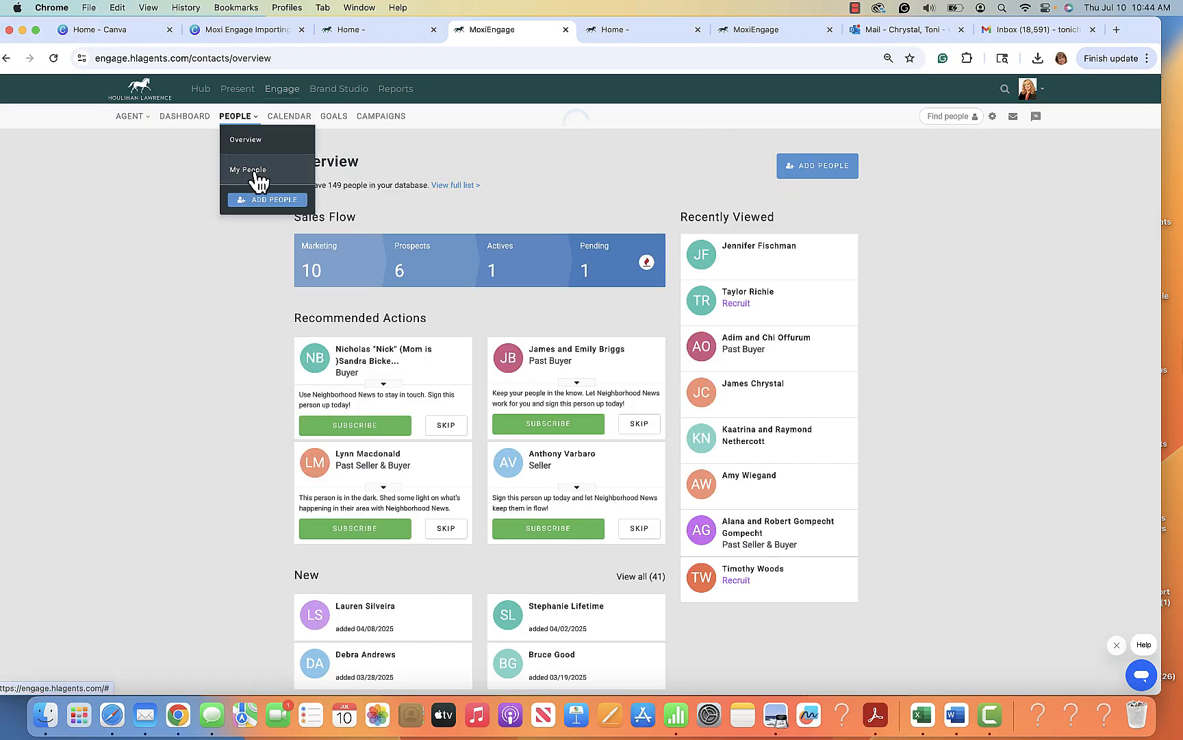
left_click(254, 175)
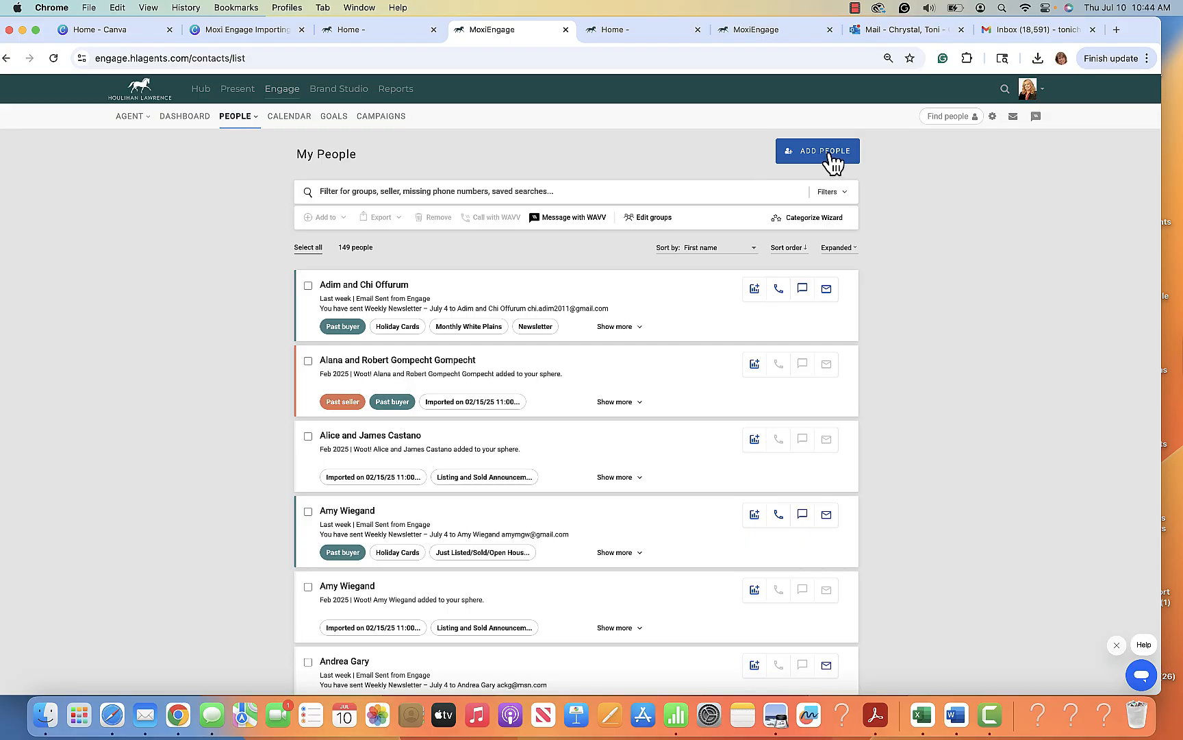
left_click(829, 154)
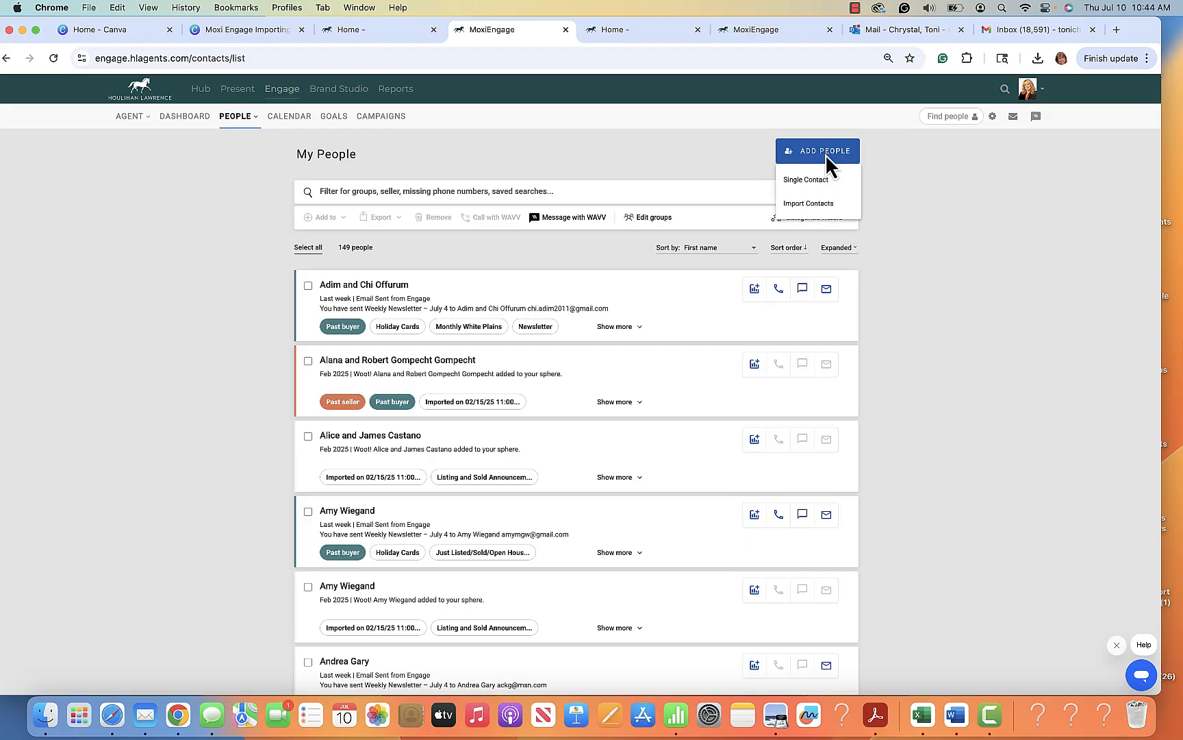
left_click(815, 204)
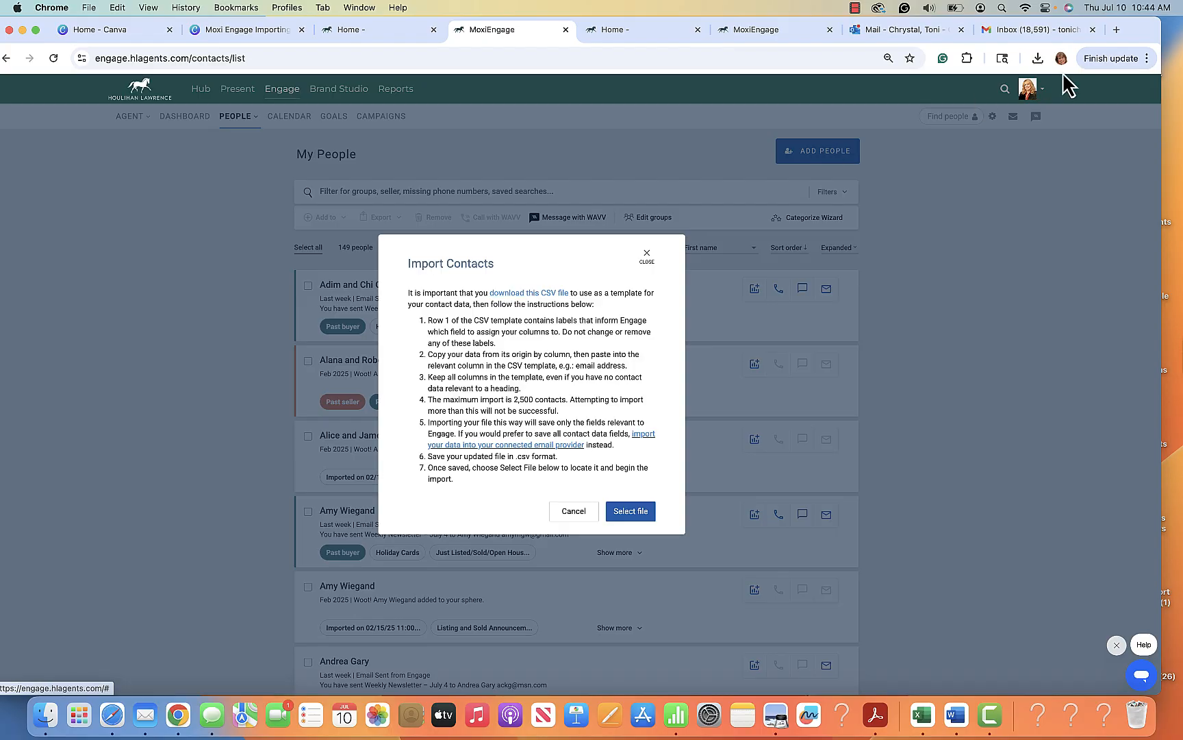
Examine the column layout of the Famous Contact List spreadsheet on the desktop, close it, and return to the browser
left_click_drag(1129, 31, 844, 41)
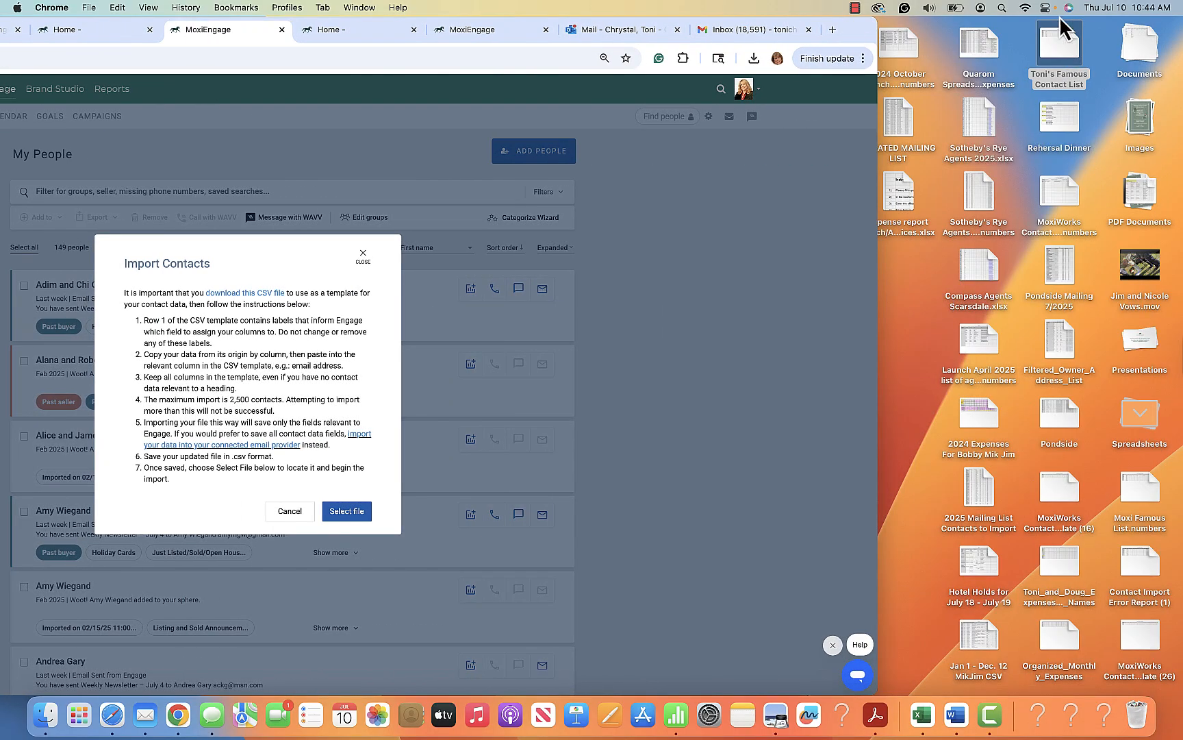
double_click(1060, 55)
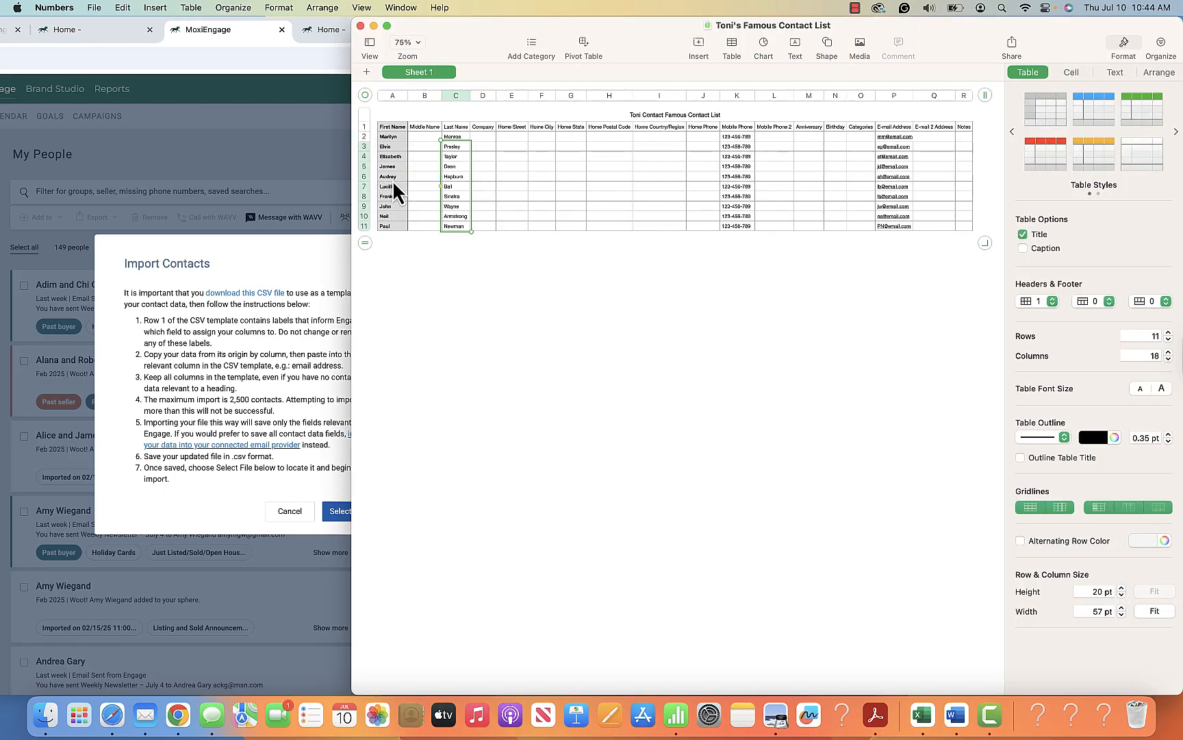
left_click(585, 267)
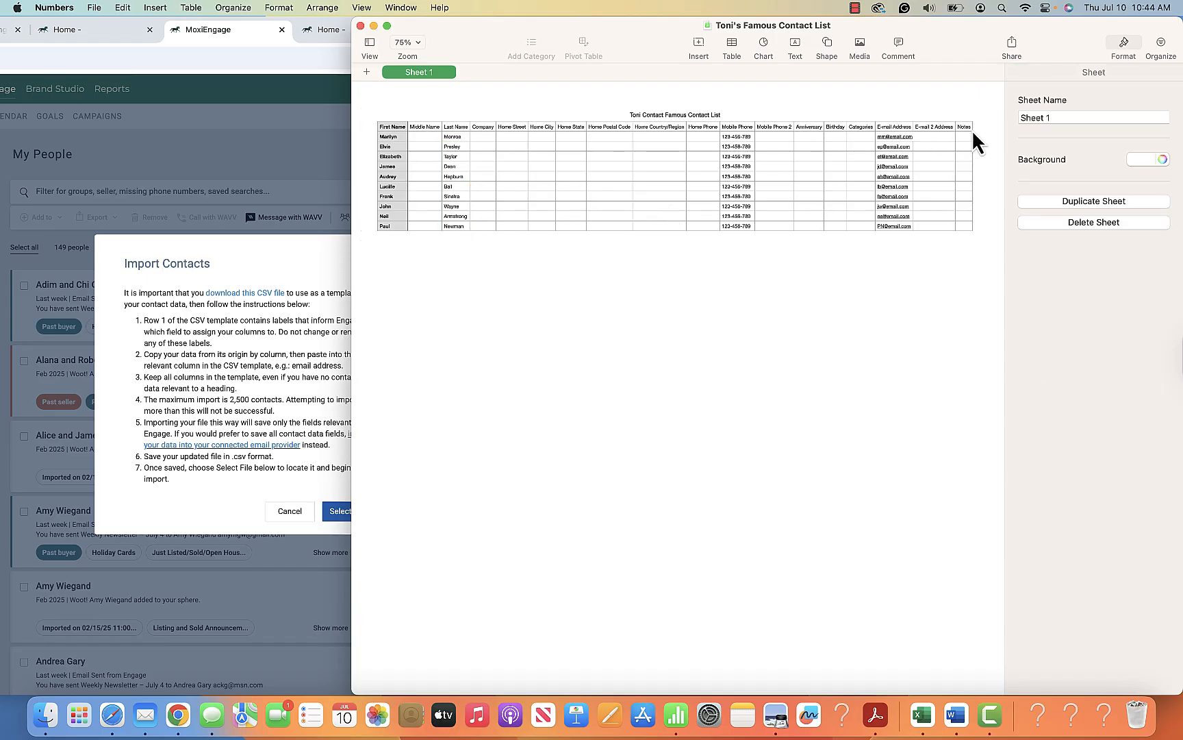
left_click(360, 25)
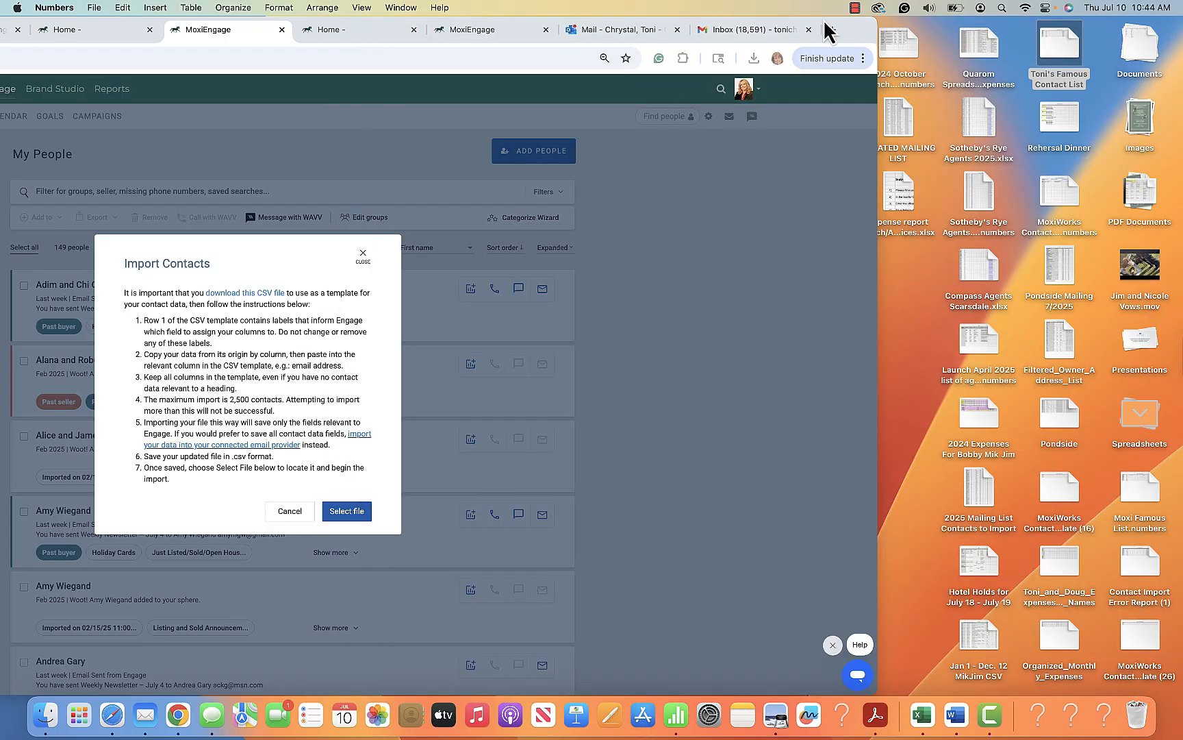
double_click(853, 30)
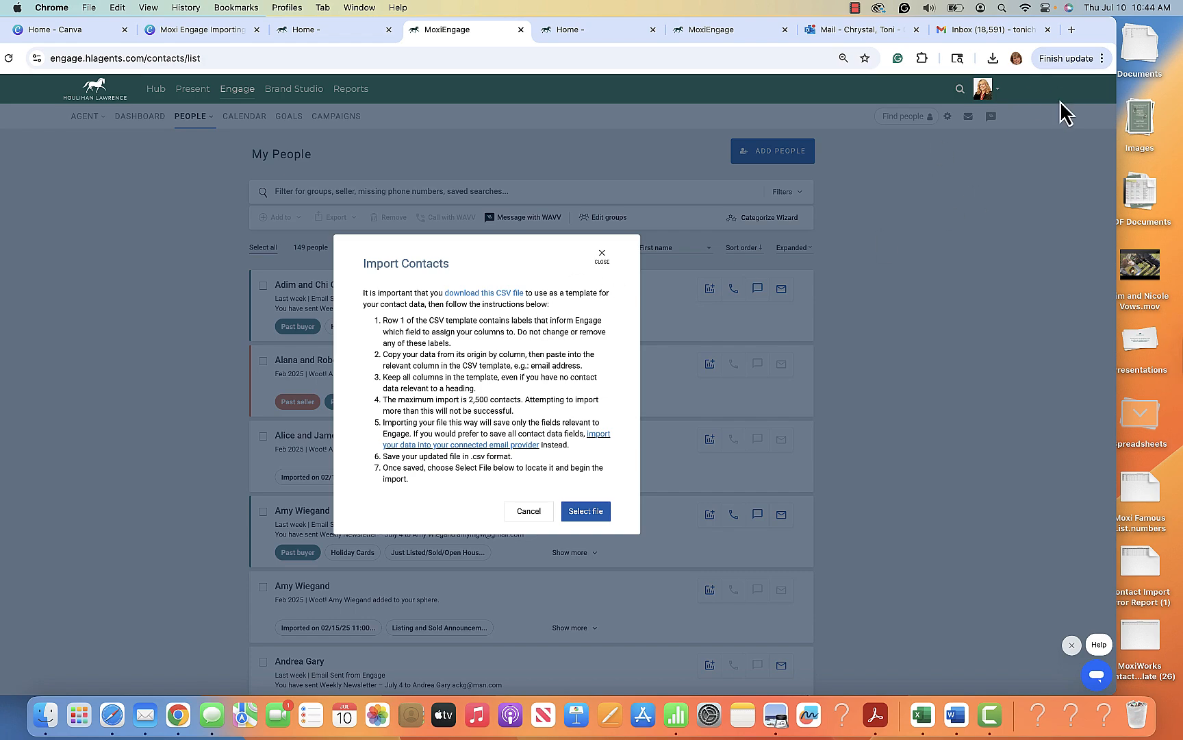
left_click_drag(1090, 33, 1120, 31)
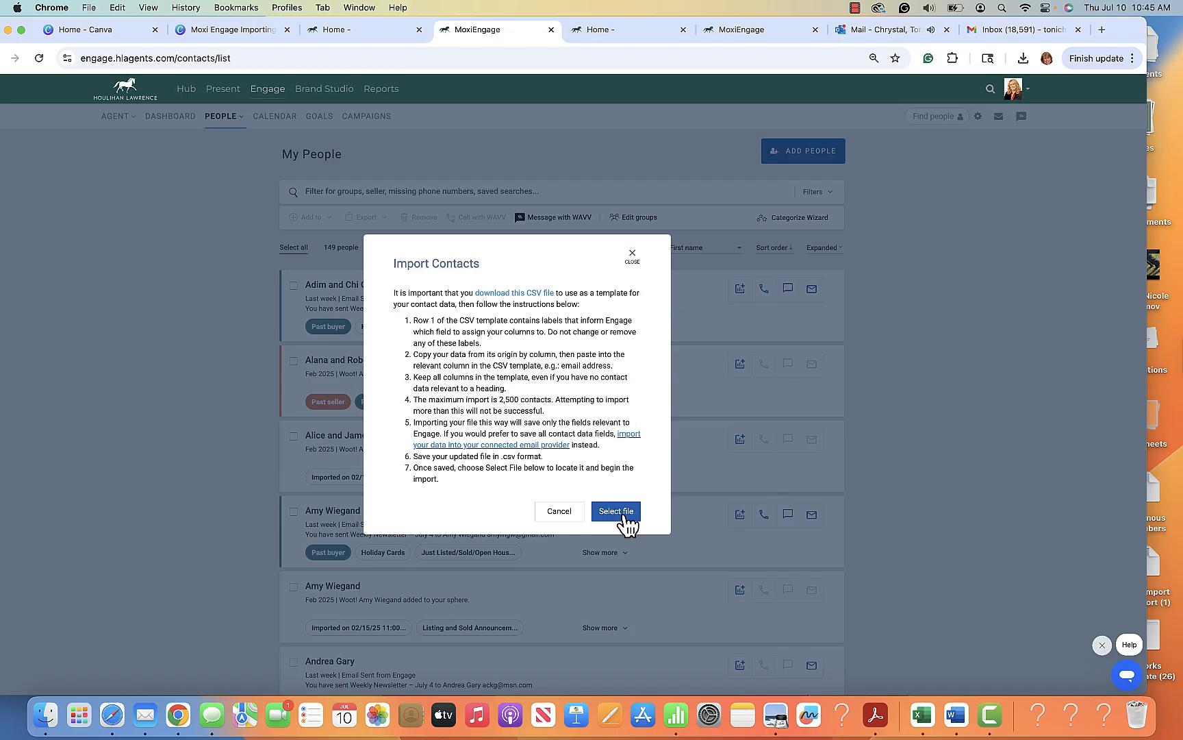
Restart the contact import and upload the Moxi Famous List CSV file from the desktop
left_click(632, 255)
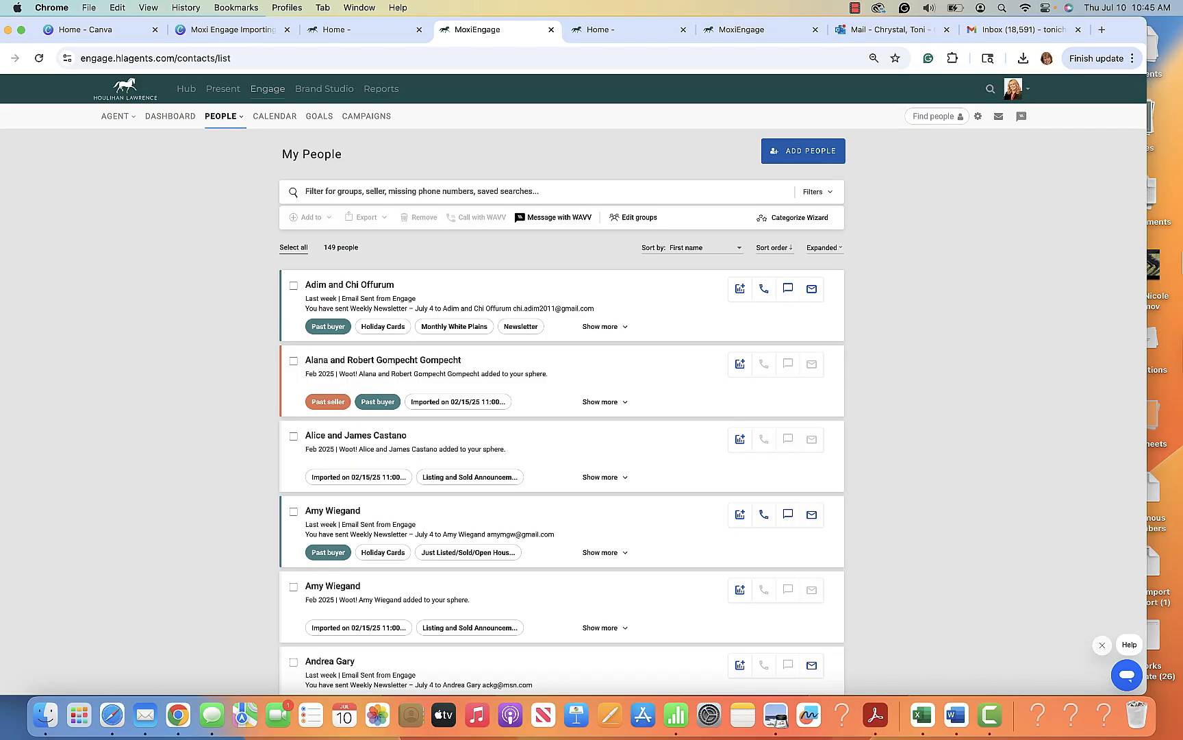
left_click(807, 159)
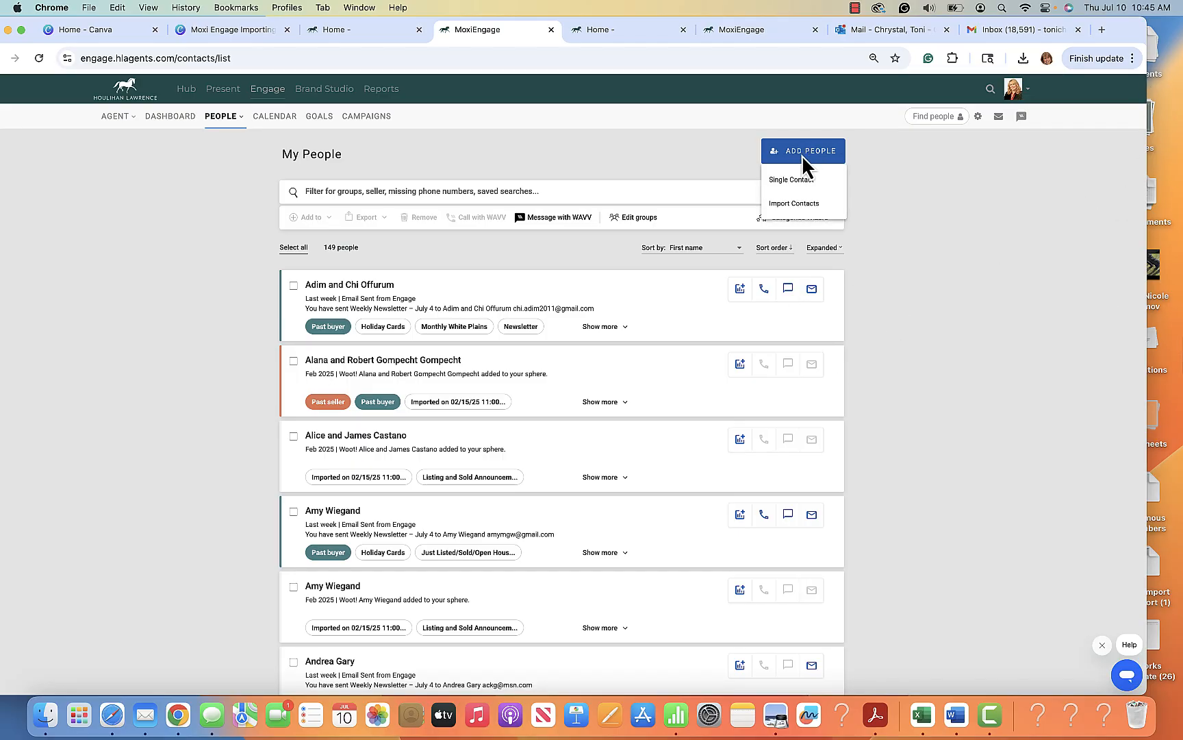
left_click(802, 204)
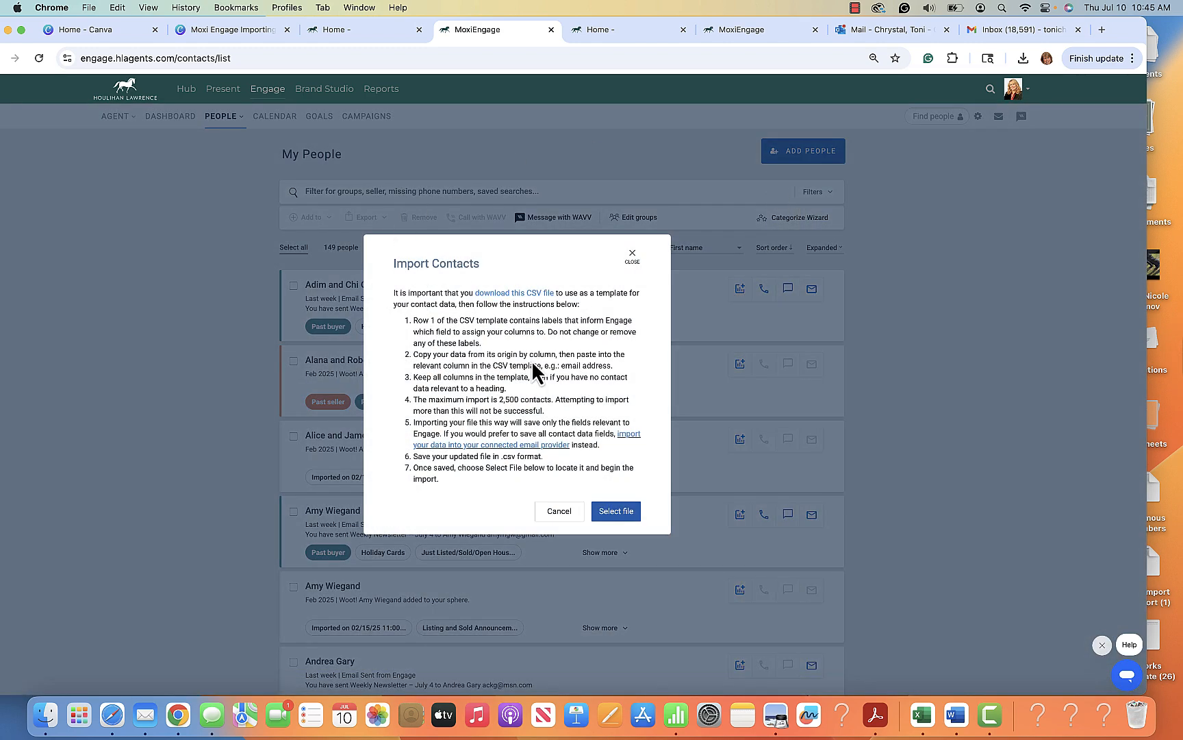
left_click(619, 515)
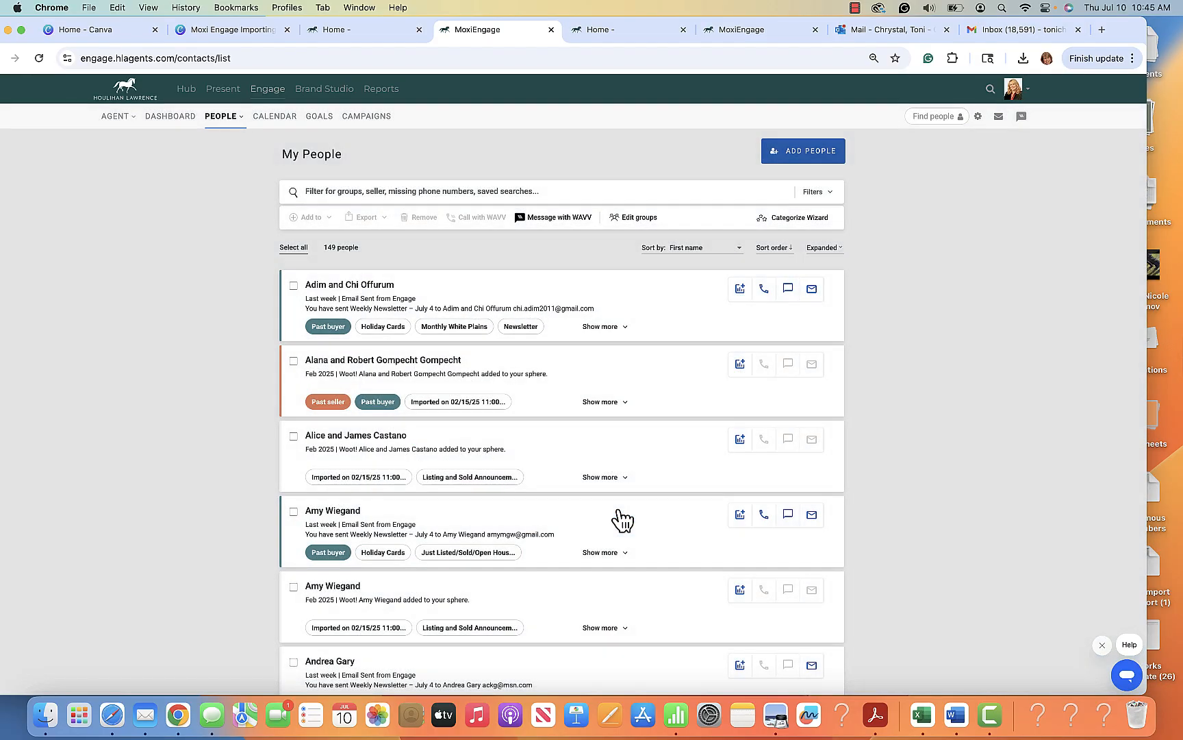
scroll(301, 481, "down", 2)
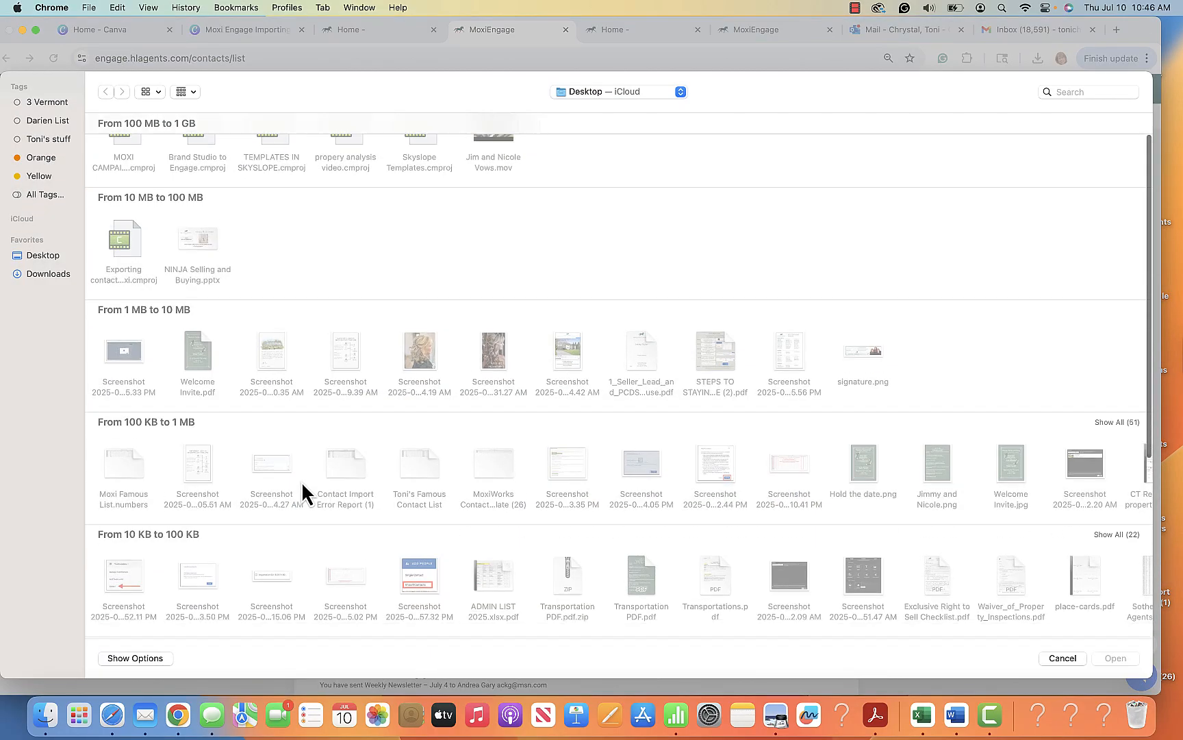
scroll(301, 481, "down", 5)
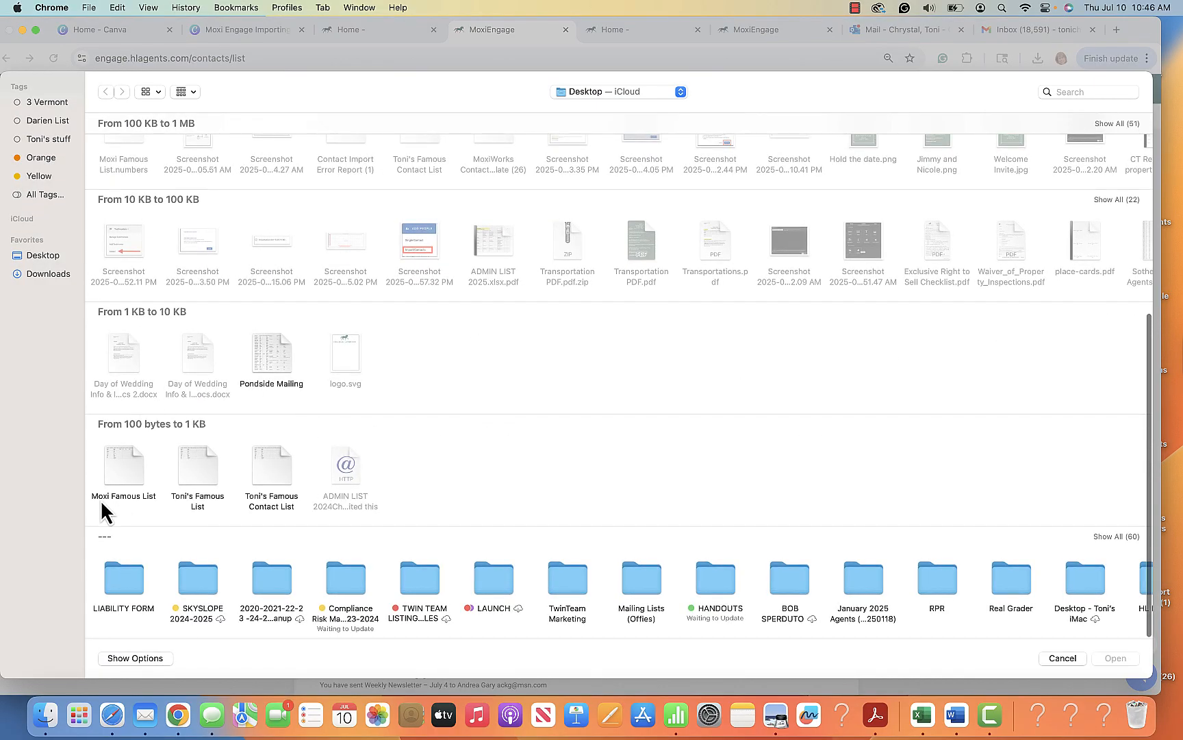
left_click(124, 470)
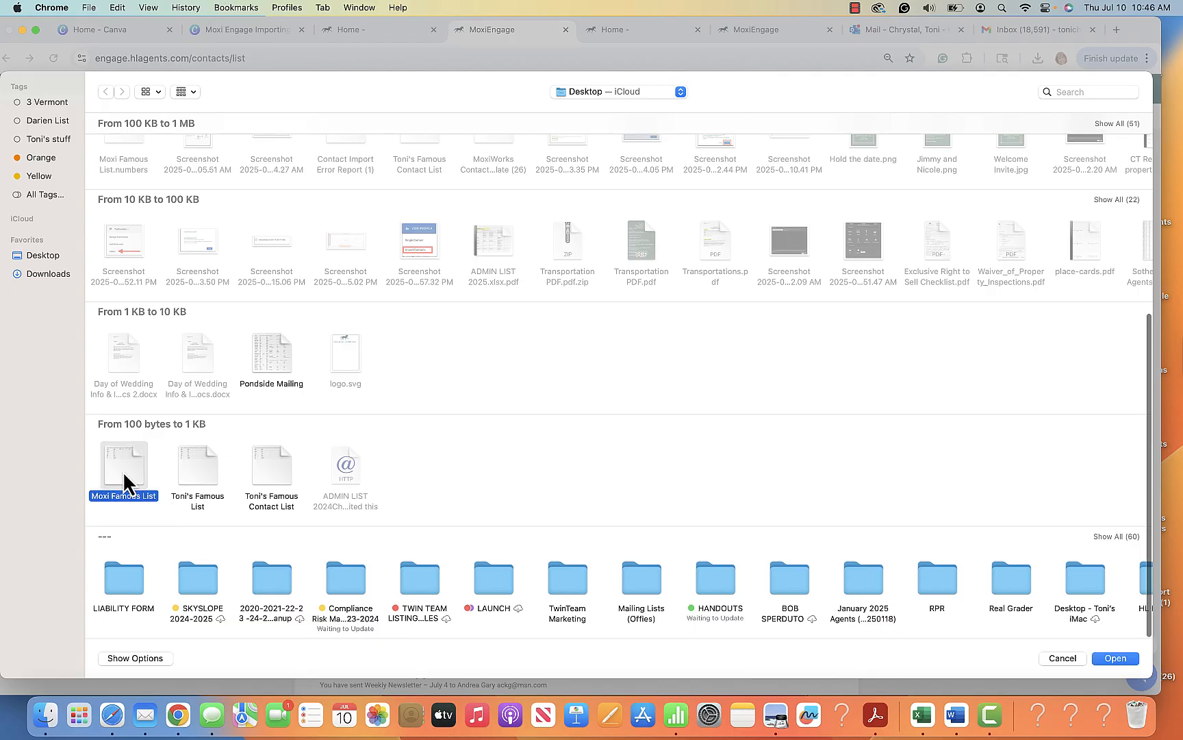
double_click(121, 465)
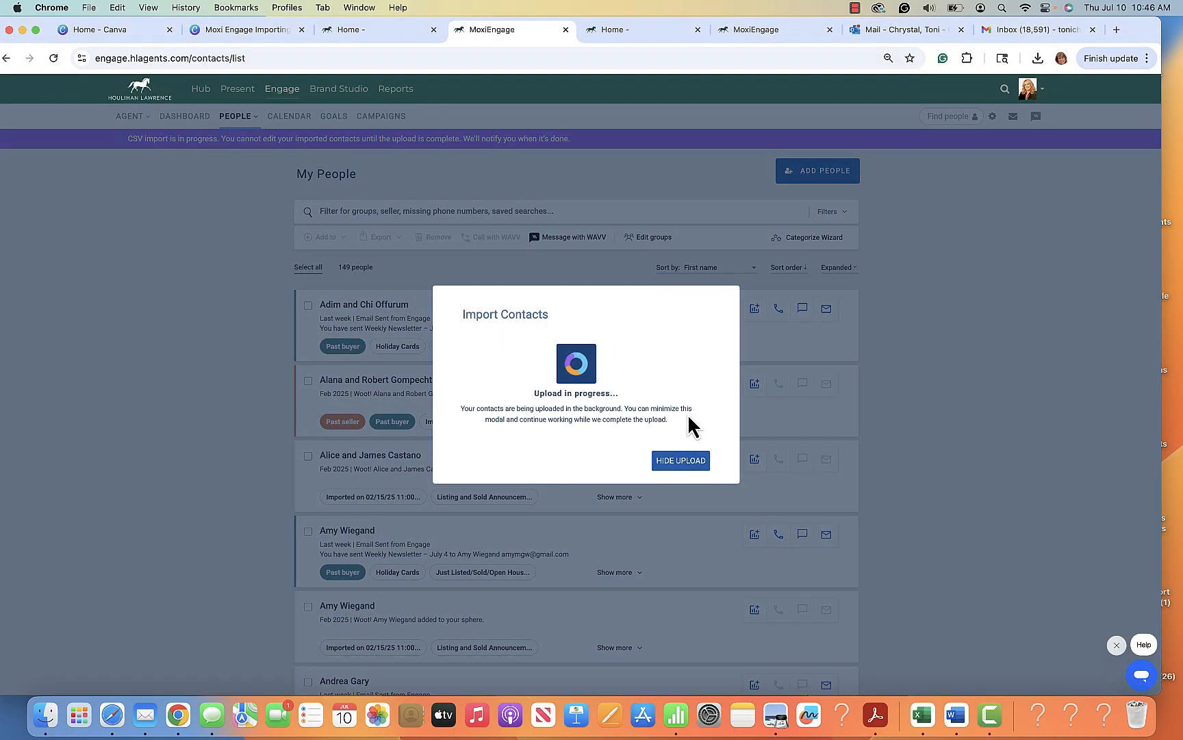
Capture a screenshot of the upload progress dialog and close the import results
key("super+shift+4")
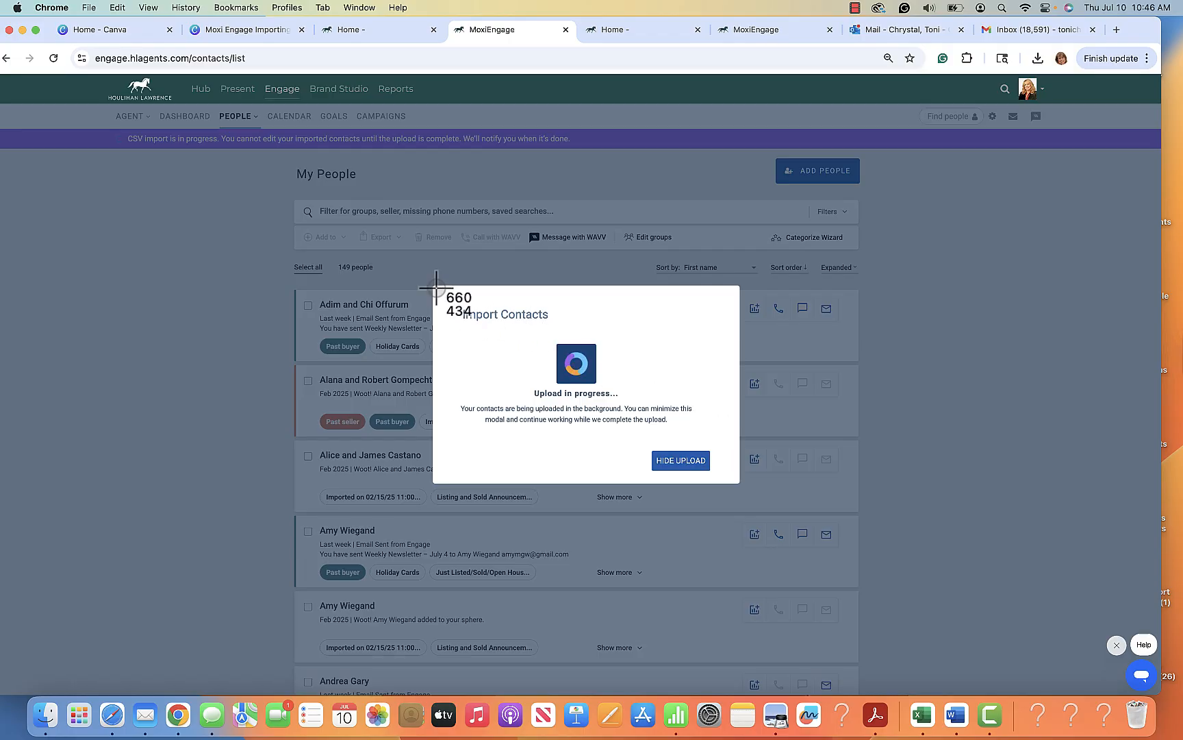
left_click_drag(433, 286, 739, 482)
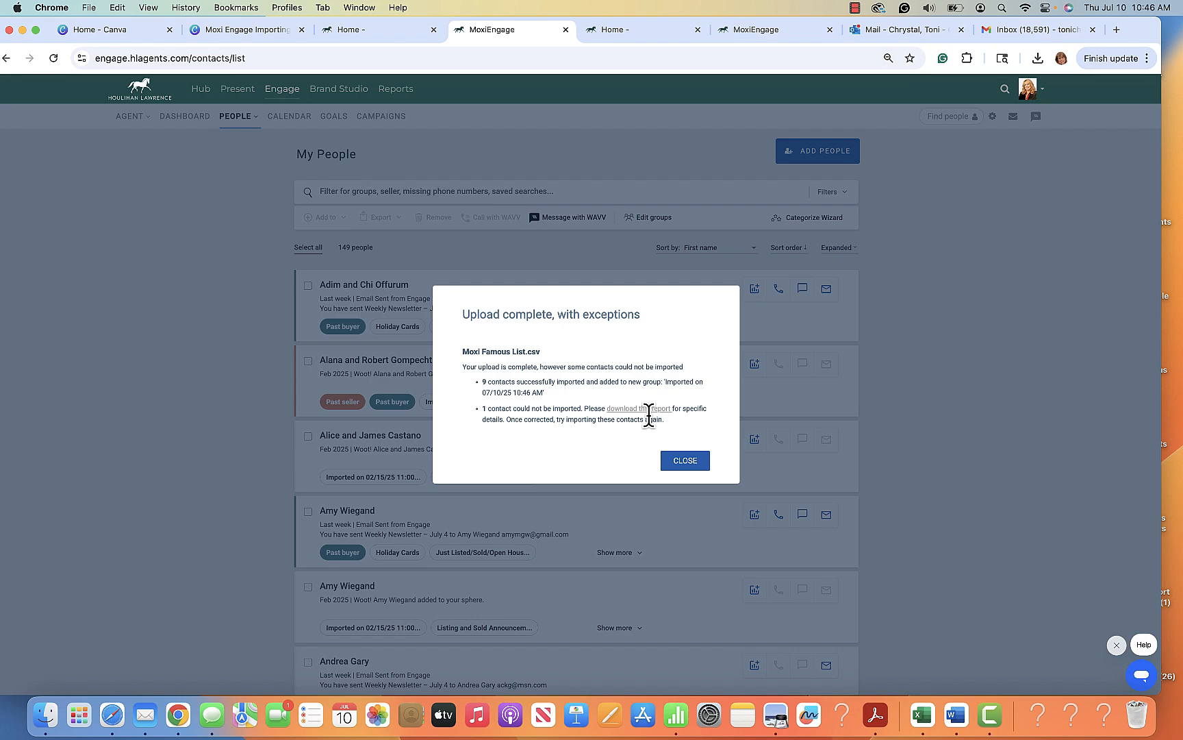
left_click(686, 461)
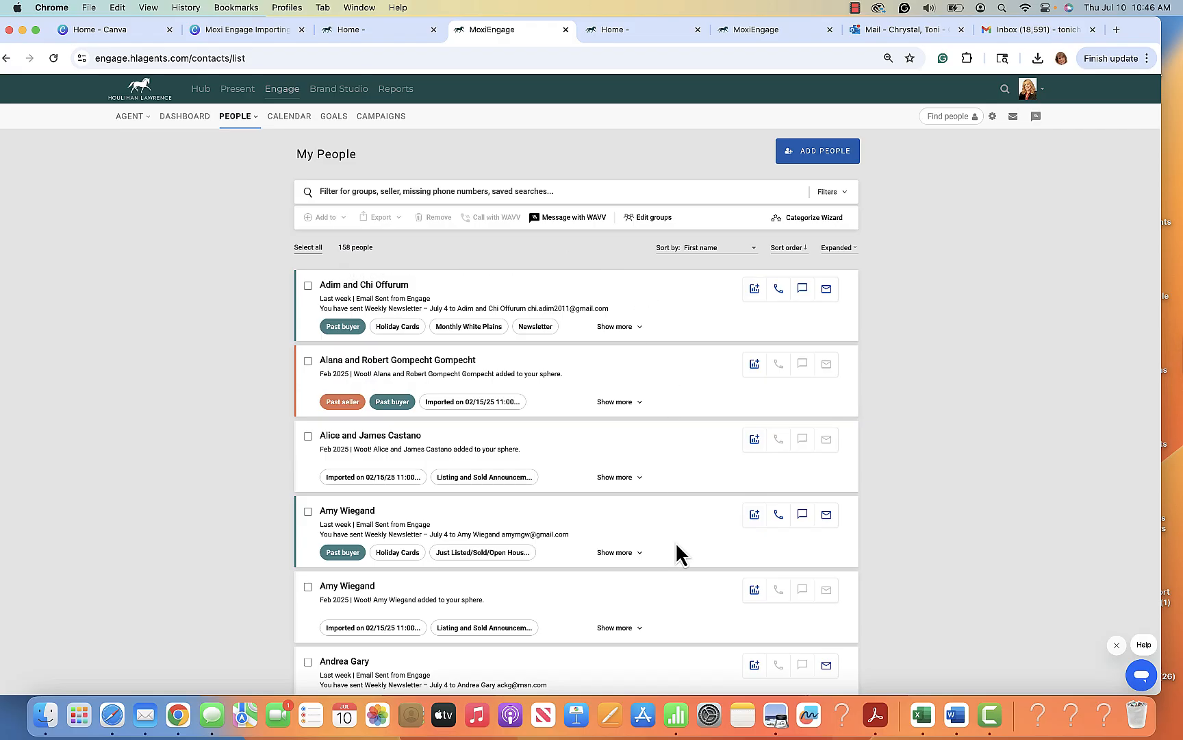
Filter My People to include only the group "Imported on 07/10/25 10:46"
left_click(846, 194)
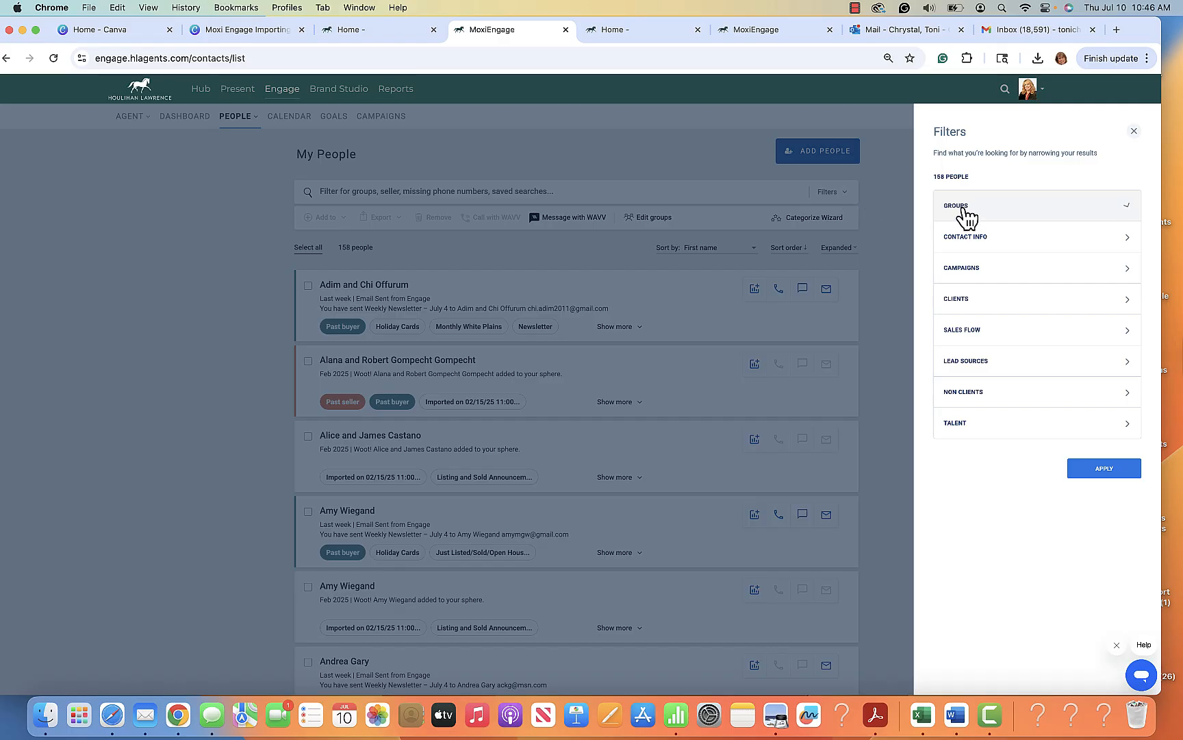
left_click(966, 214)
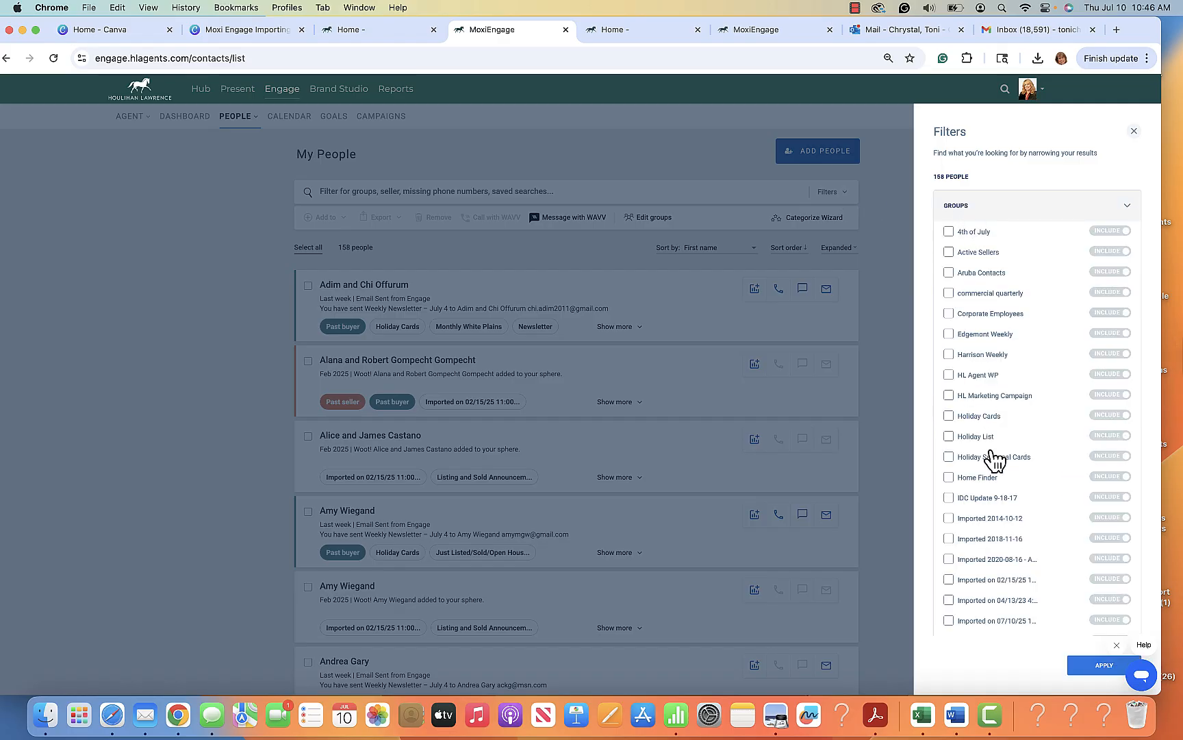
scroll(994, 459, "down", 5)
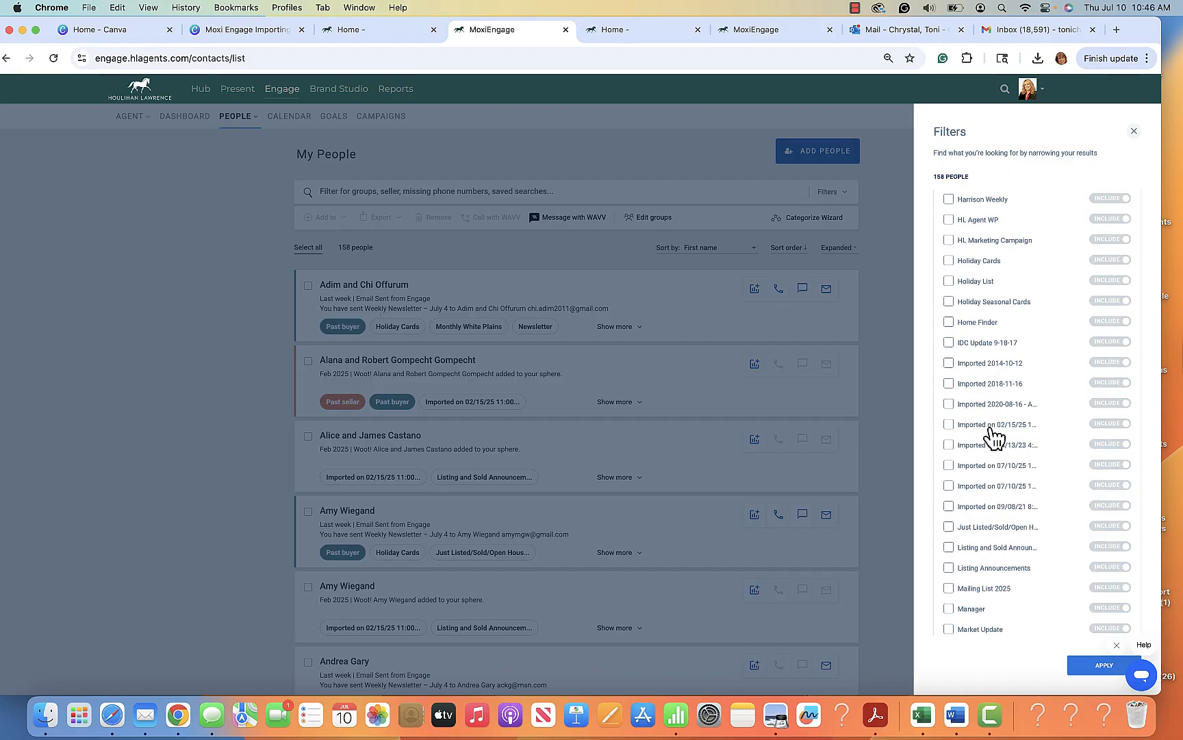
scroll(999, 569, "down", 2)
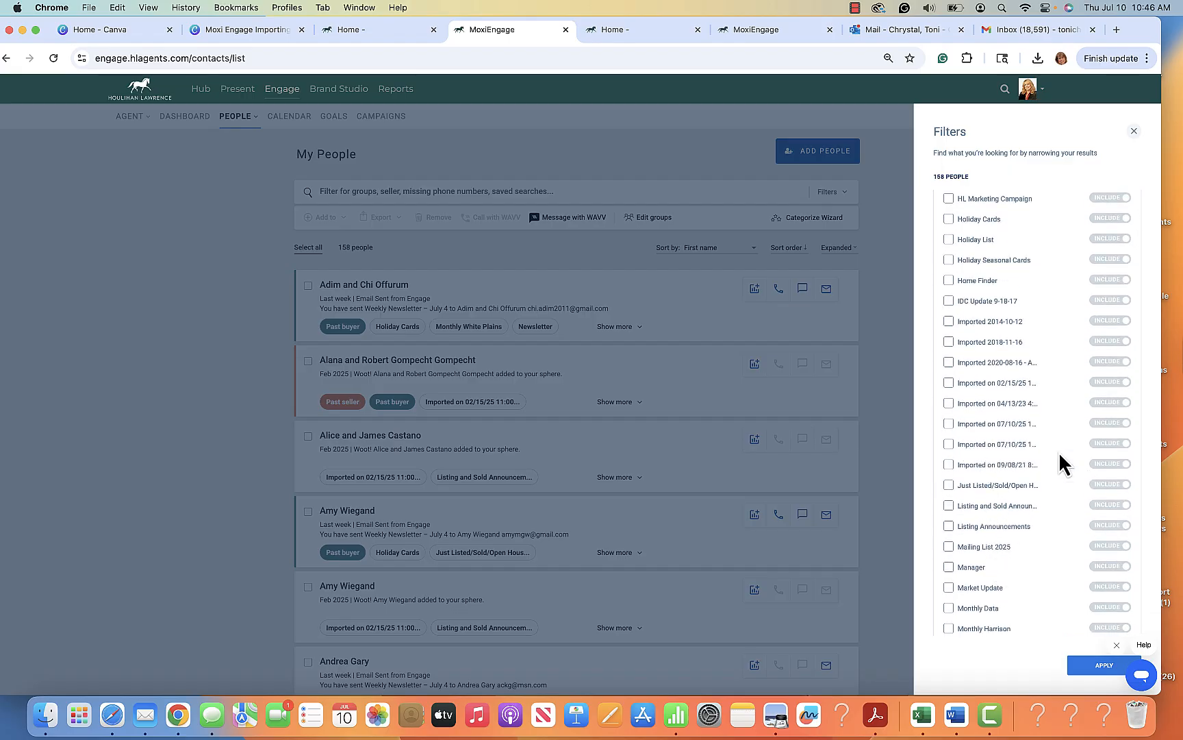
left_click(950, 445)
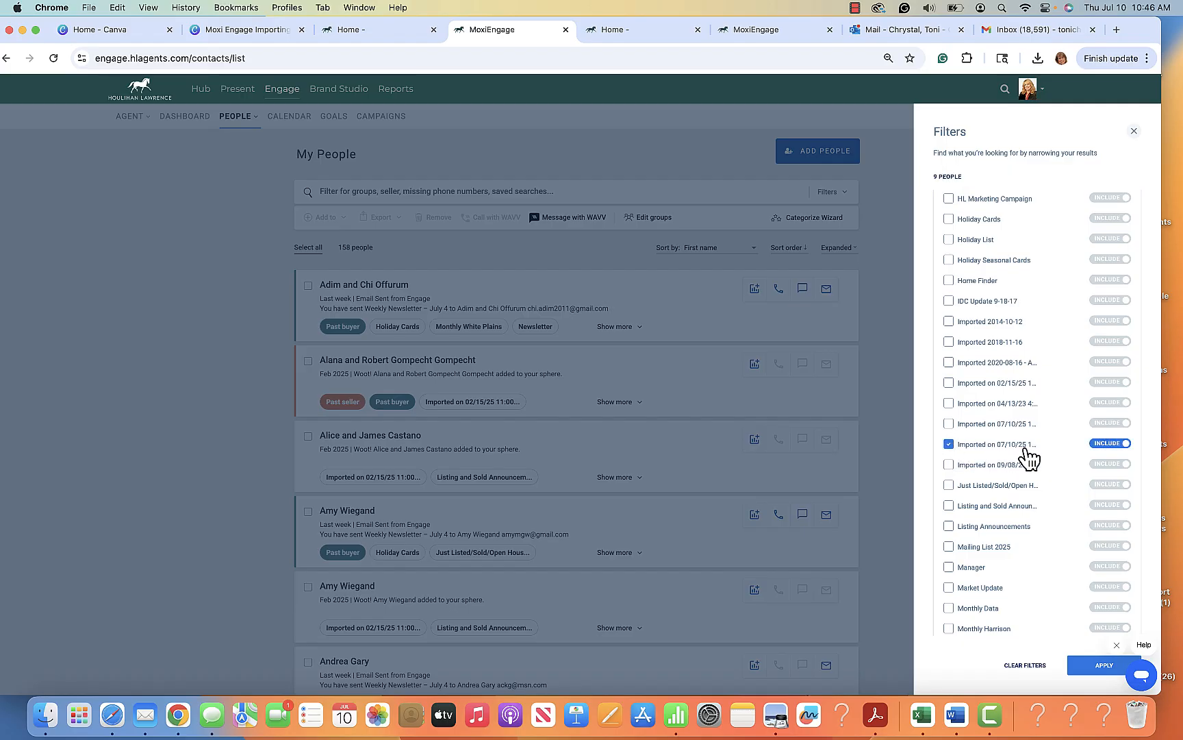
left_click(1105, 666)
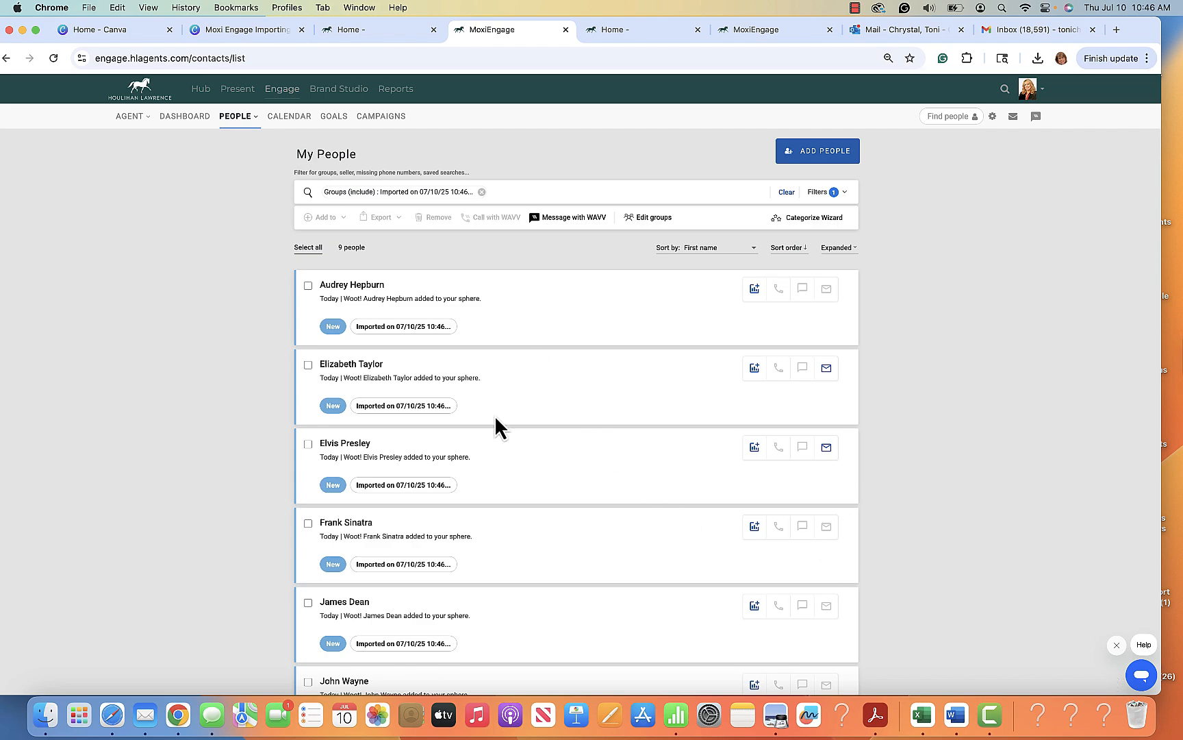
Review the filtered contacts from start to end, checking their names, import group labels and available contact options
scroll(494, 415, "down", 5)
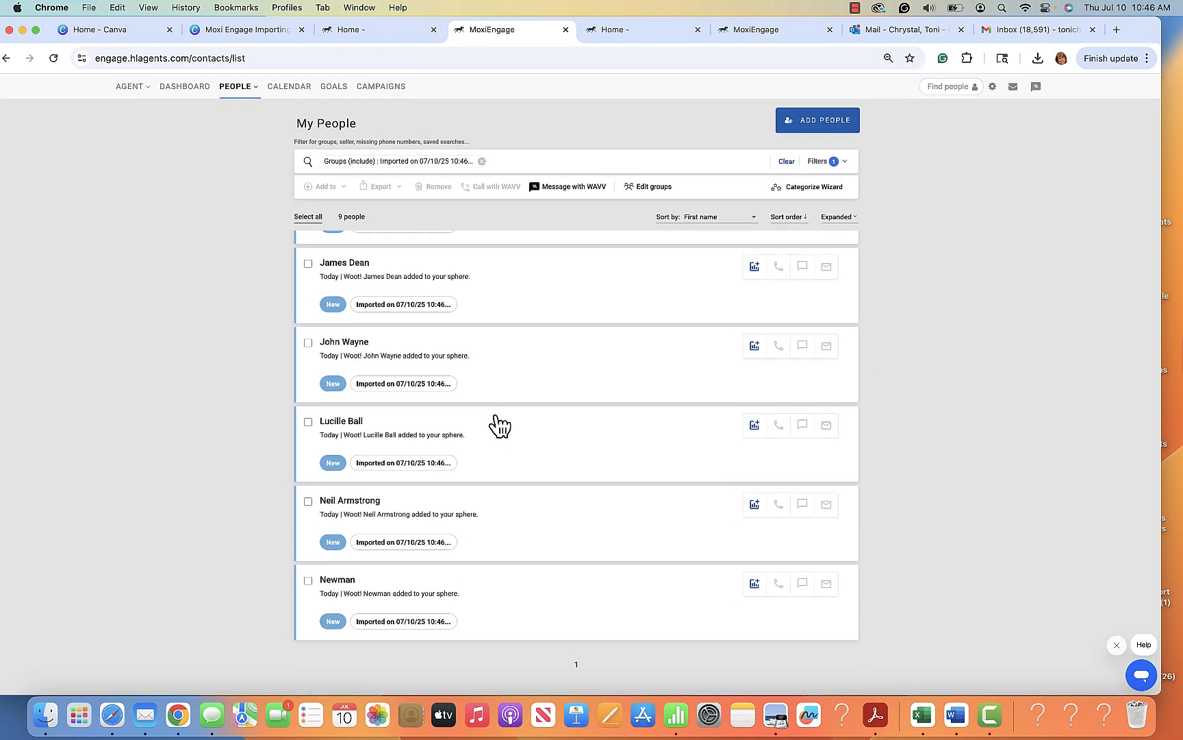
scroll(496, 425, "up", 1)
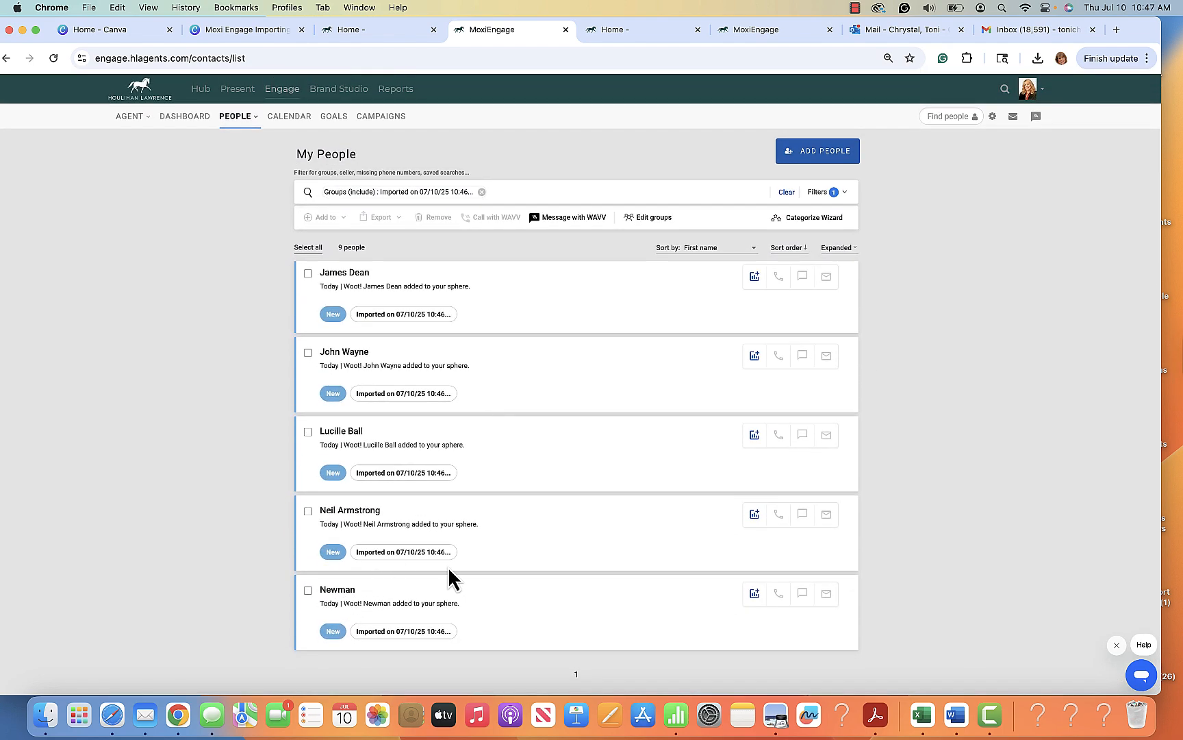
scroll(448, 567, "up", 5)
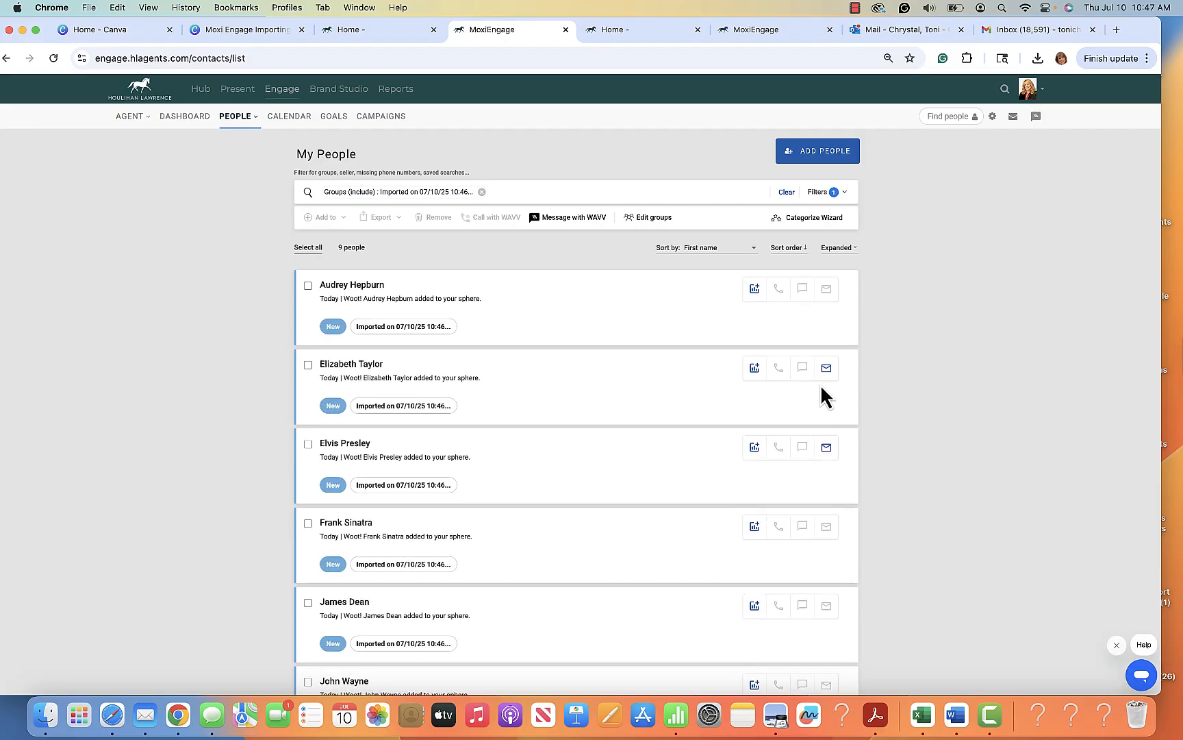
scroll(530, 434, "down", 2)
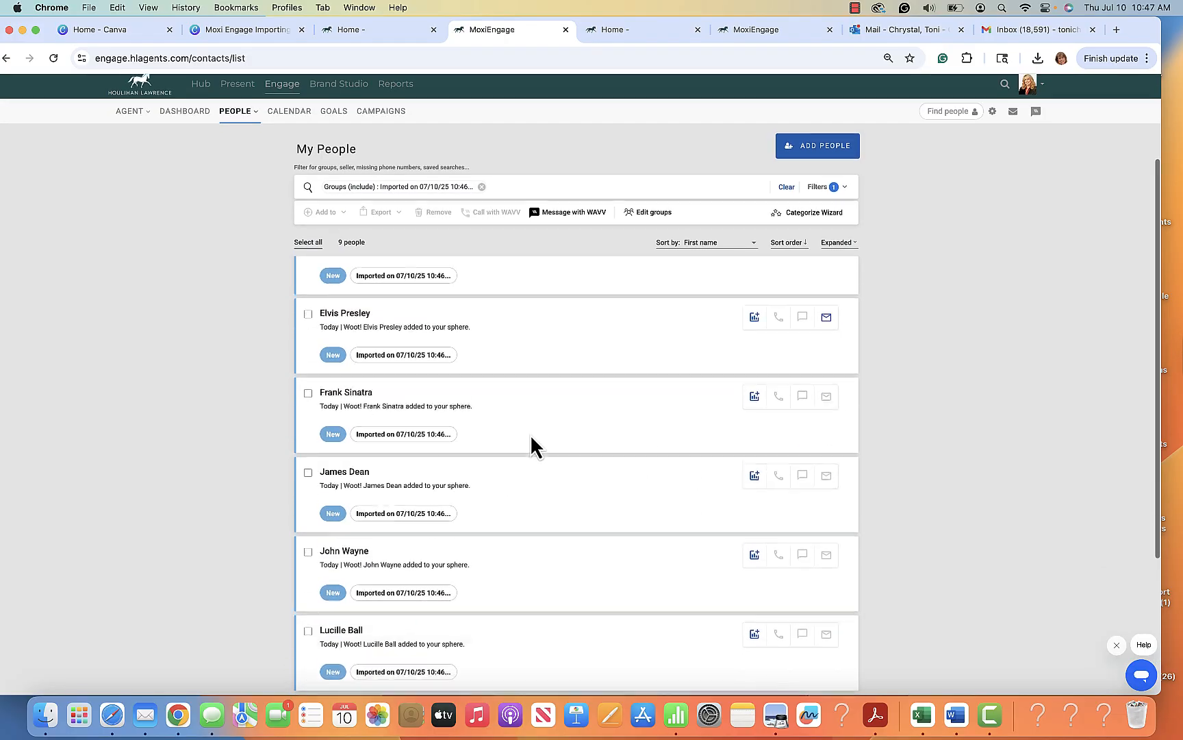
scroll(530, 439, "down", 3)
scroll(530, 444, "up", 5)
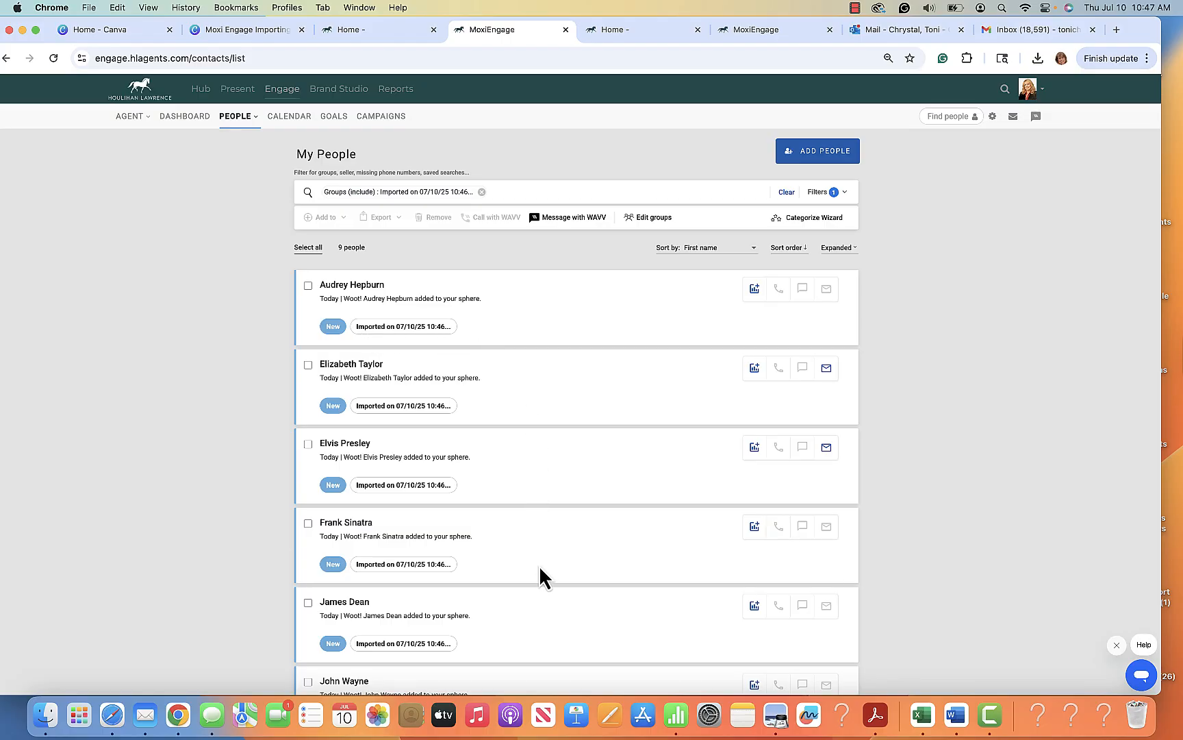
scroll(539, 565, "down", 5)
scroll(539, 565, "up", 5)
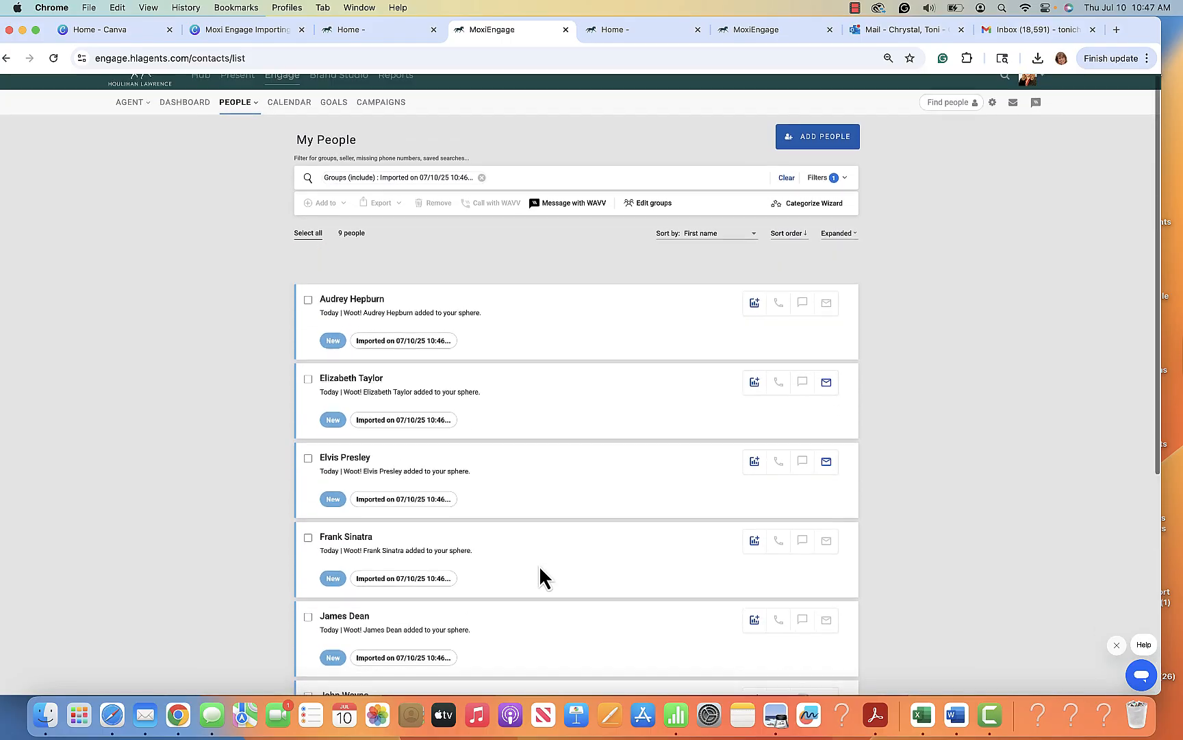
Select all contacts in the filtered import group, then clear the selection
left_click(310, 248)
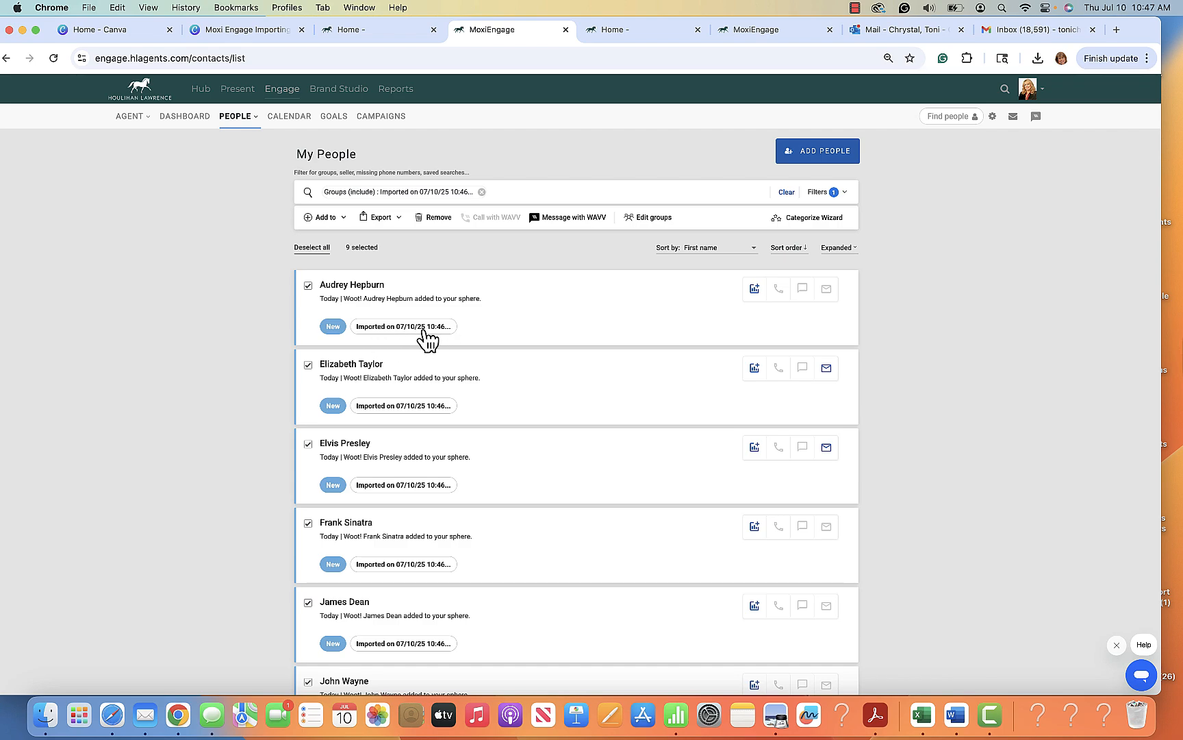
left_click(313, 248)
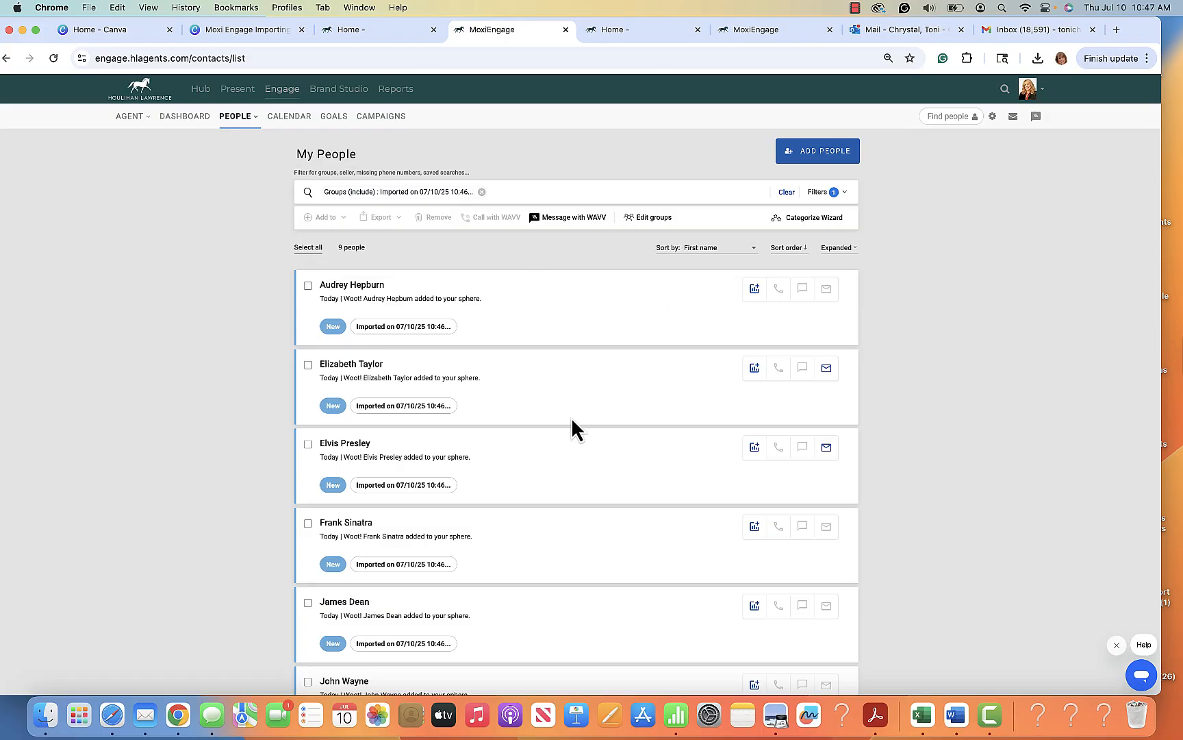